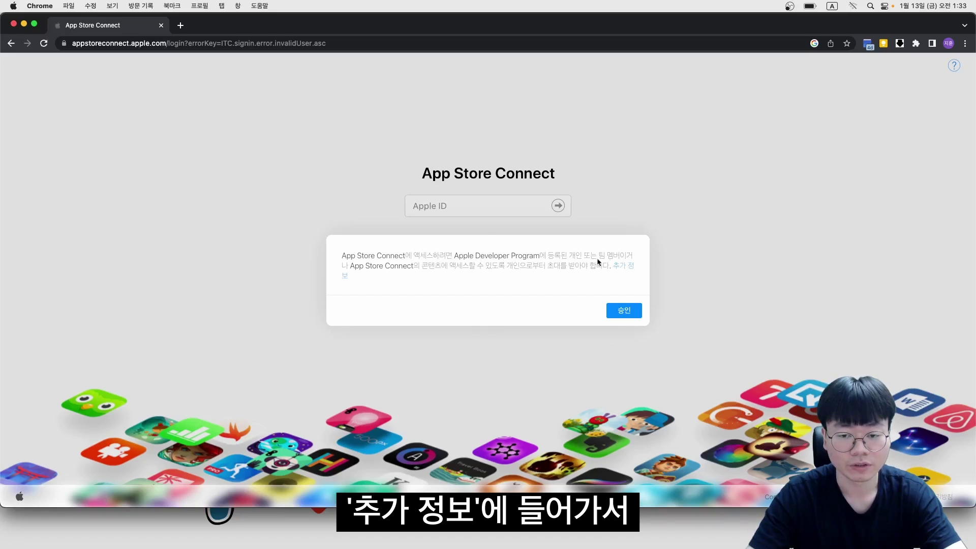
# Switch the membership page to Korean and start the Apple Developer Program enrollment
pyautogui.click(630, 266)
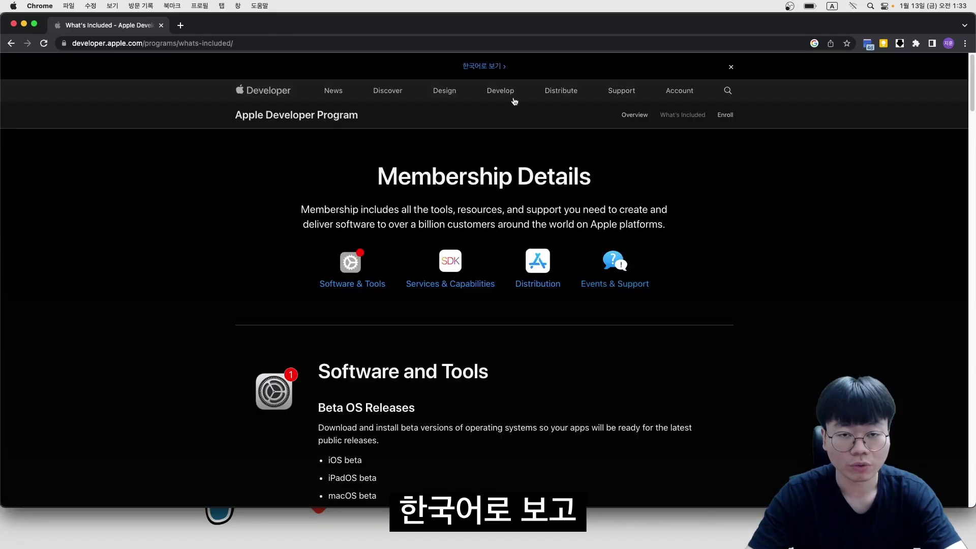
pyautogui.click(483, 66)
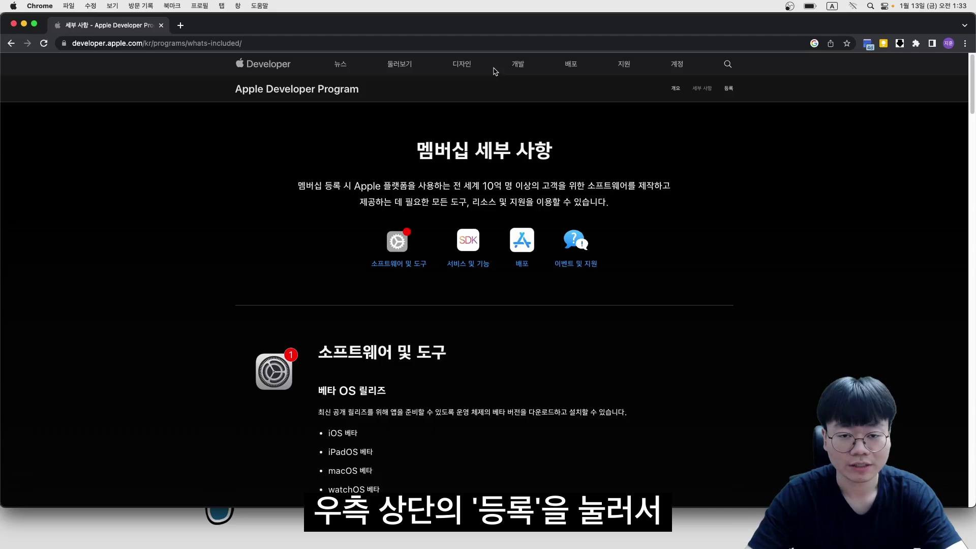
pyautogui.click(728, 88)
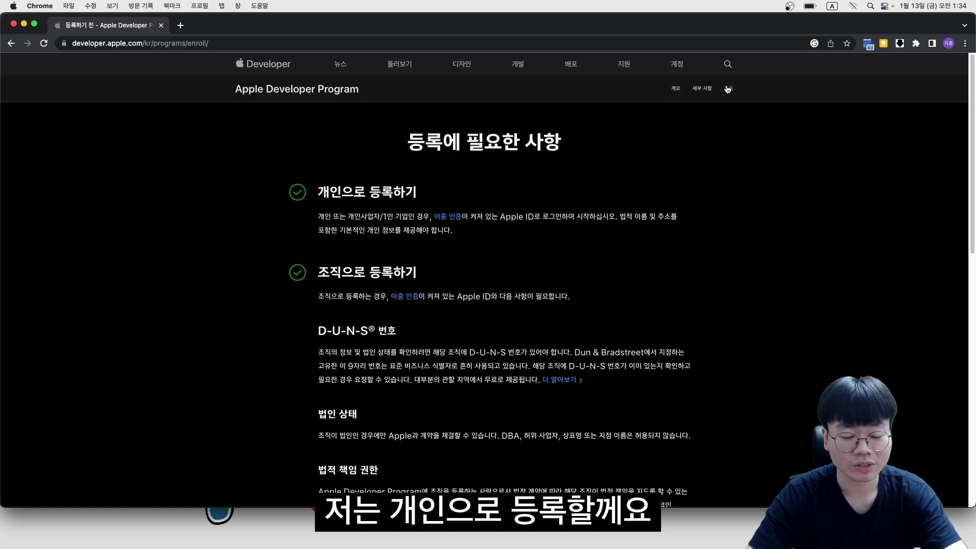
pyautogui.scroll(-4, 489, 278)
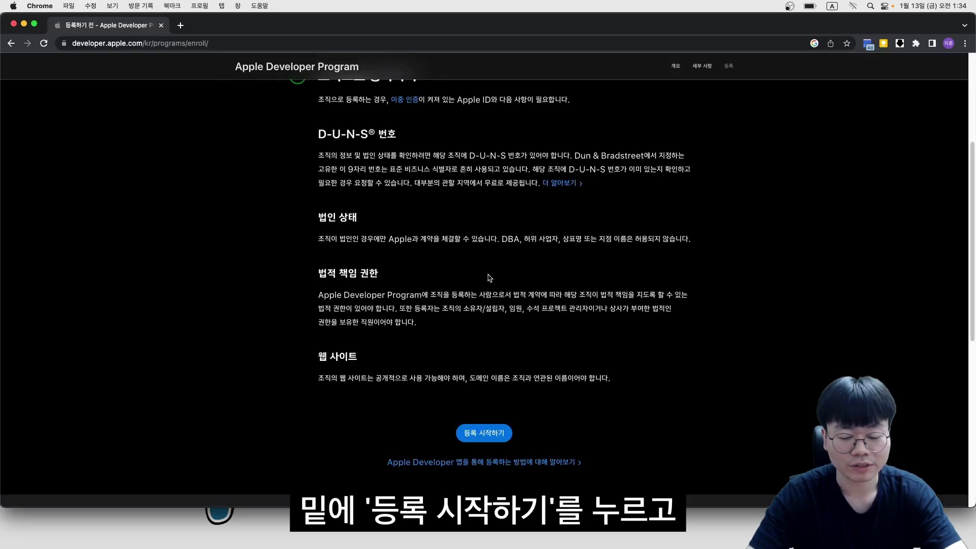
pyautogui.click(487, 431)
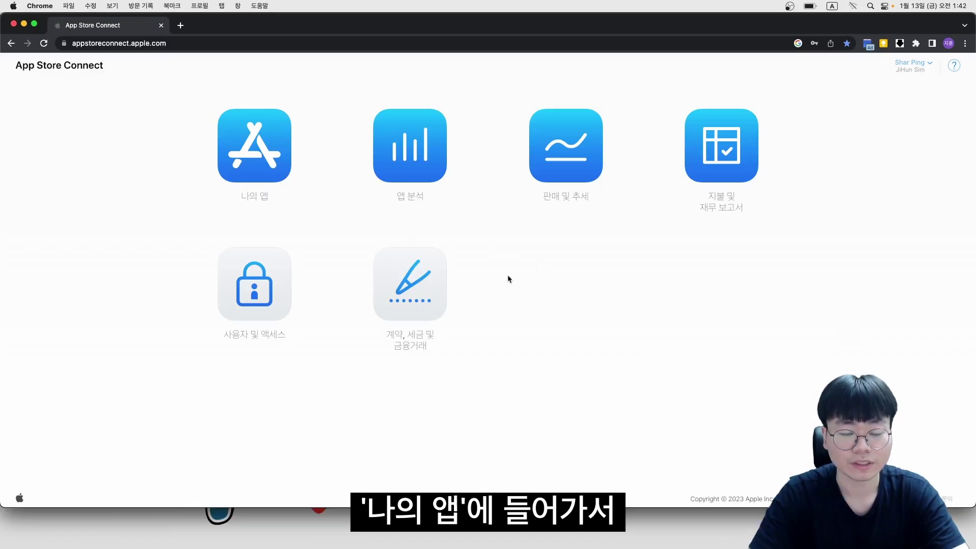
# Check the Login System entry in My Apps, then return to the Xcode project
pyautogui.click(266, 147)
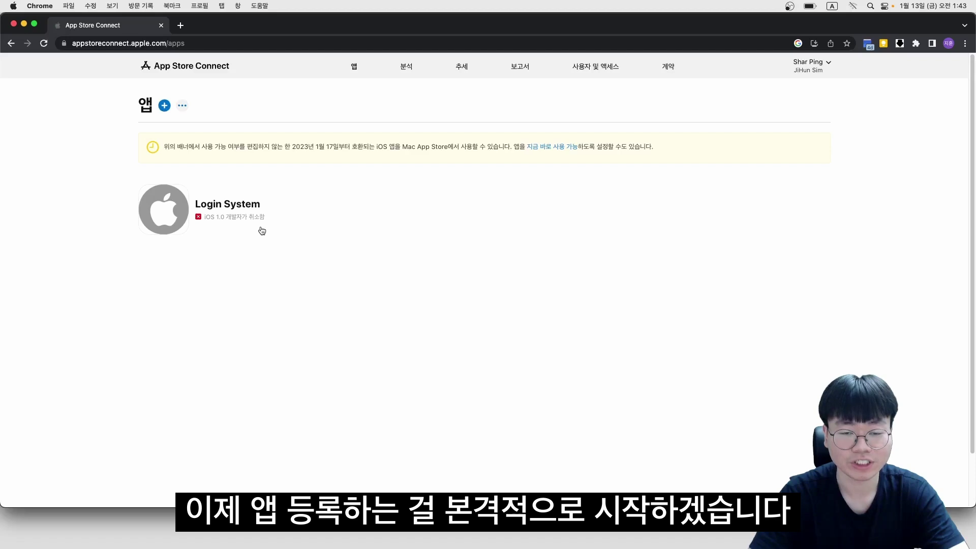
pyautogui.press('super+Tab')
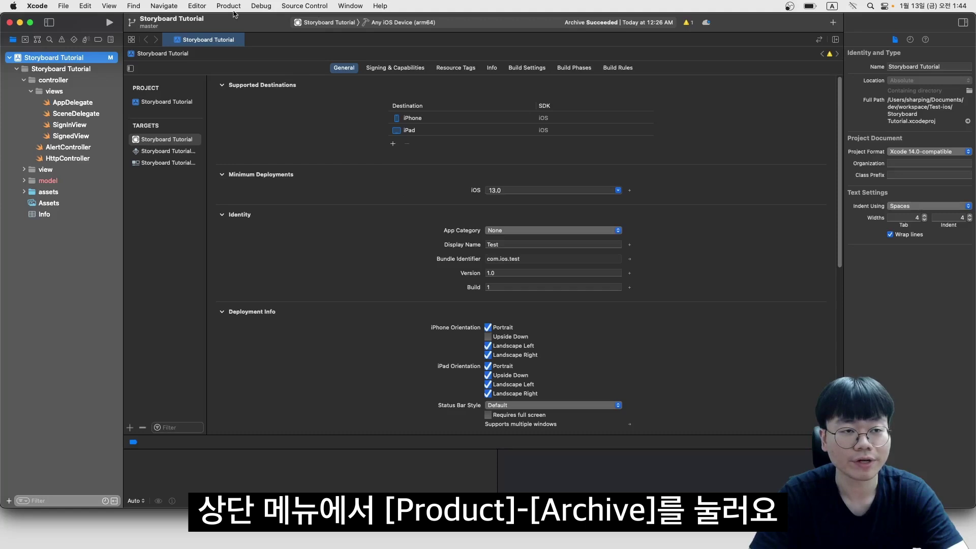
# Archive the app and distribute it to App Store Connect using the Upload method
pyautogui.click(230, 6)
pyautogui.click(242, 66)
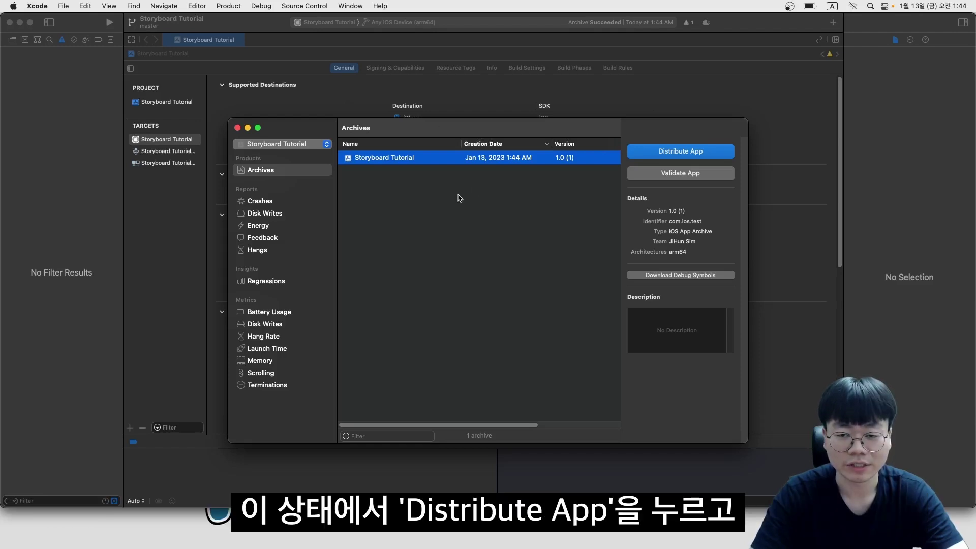
pyautogui.click(647, 155)
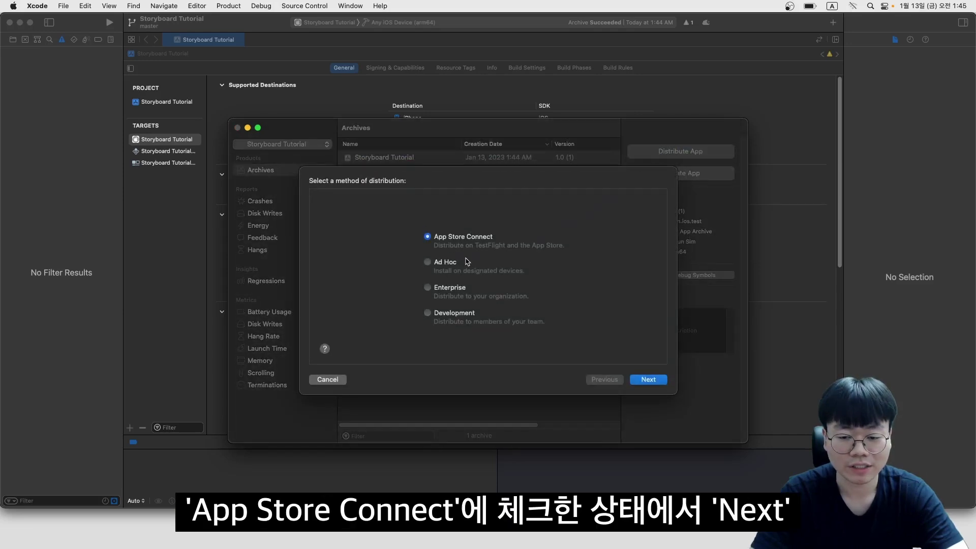
pyautogui.click(649, 380)
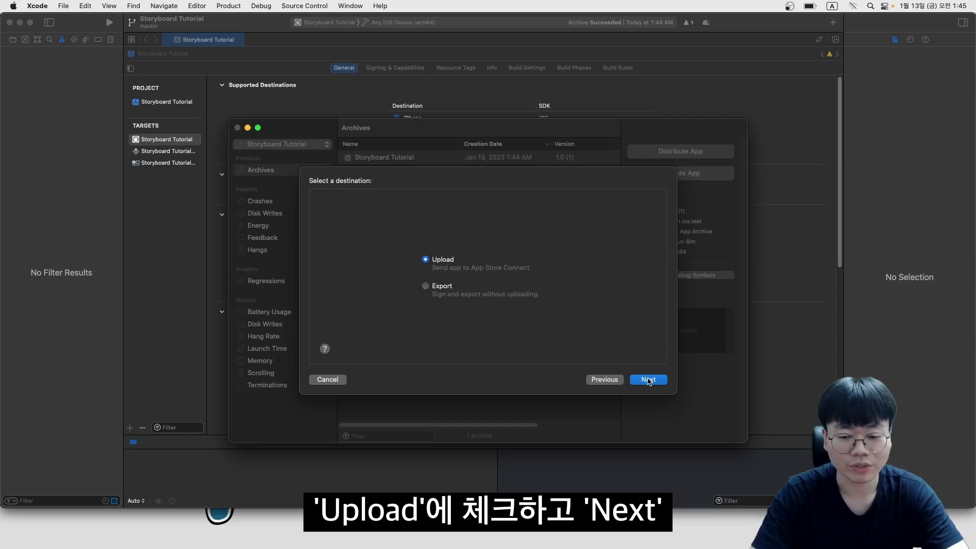
pyautogui.click(649, 380)
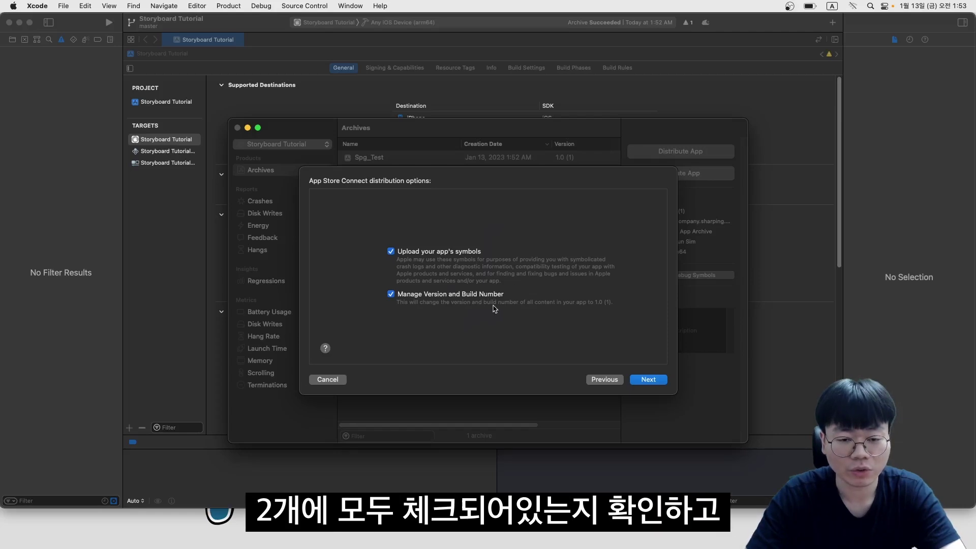
# Upload the archive with default options and automatic signing, then close the finished dialog
pyautogui.click(649, 380)
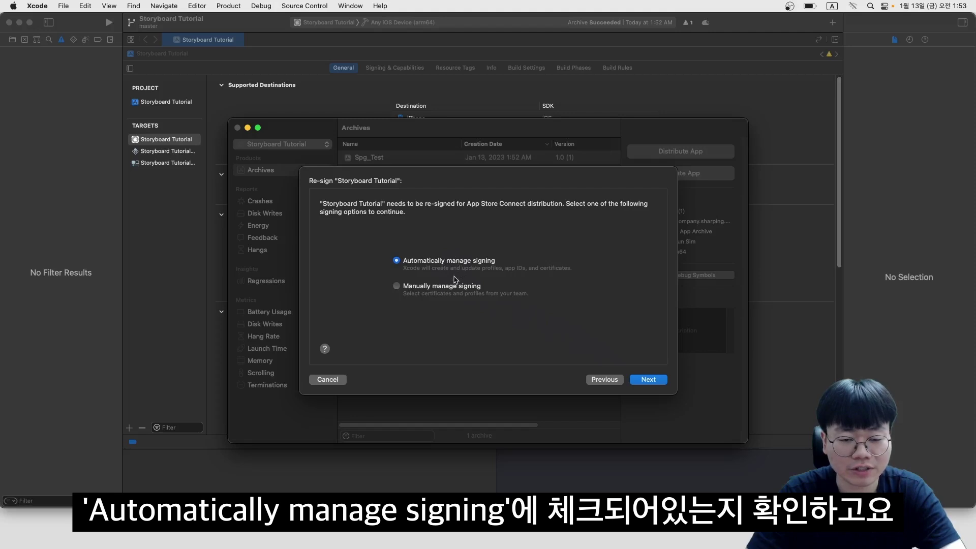
pyautogui.click(653, 381)
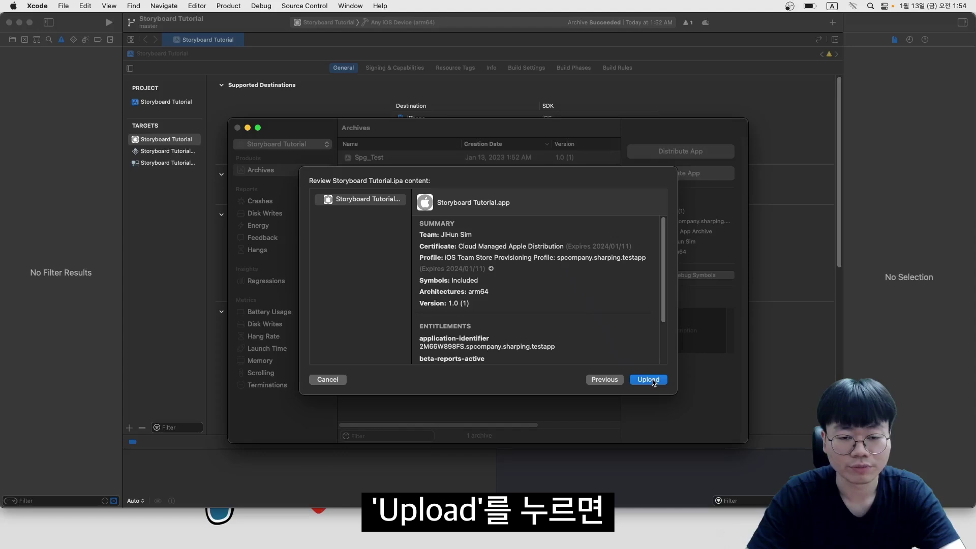
pyautogui.click(653, 380)
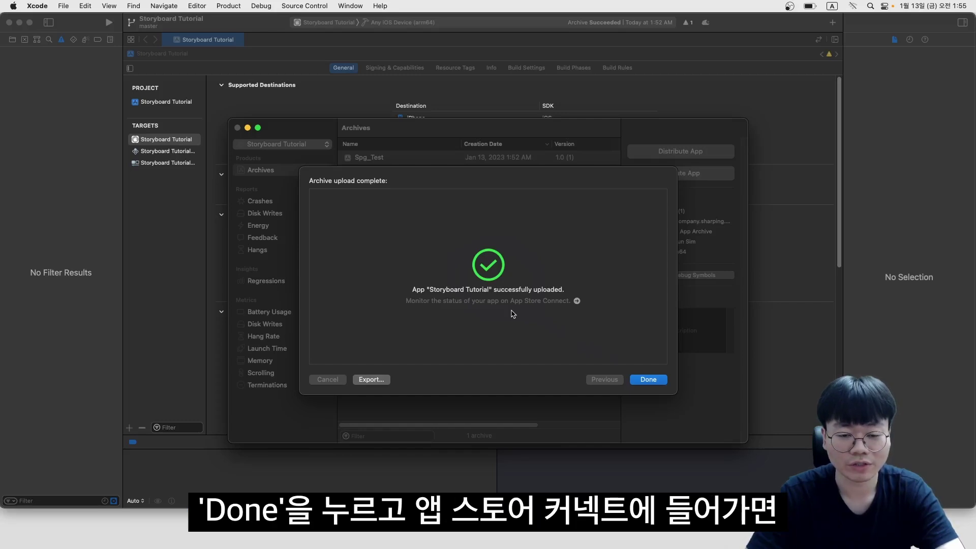
pyautogui.click(648, 381)
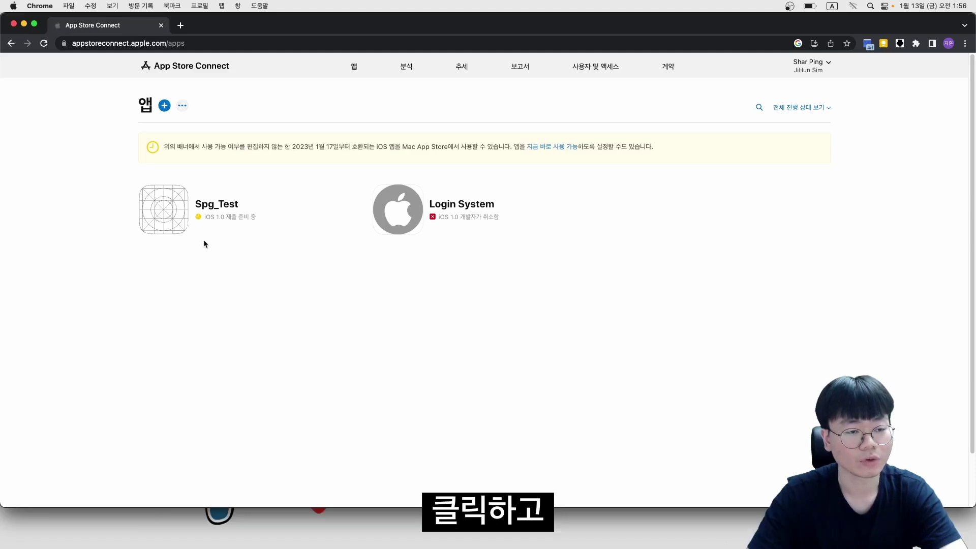
# Open Spg_Test's iOS 1.0 version page and scroll to the screenshot sections
pyautogui.click(216, 204)
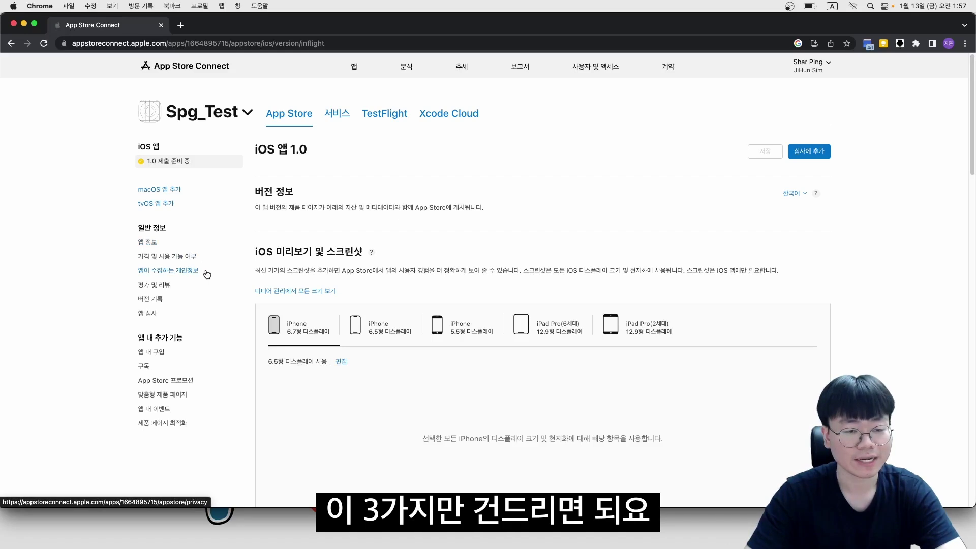
pyautogui.scroll(-2, 468, 302)
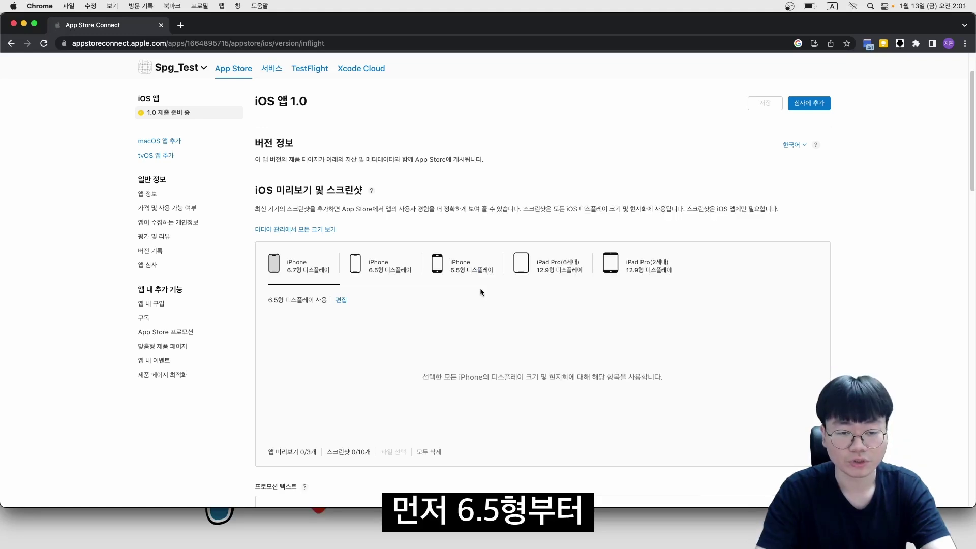
# Upload the IMG_1228 login screenshot for the 6.5-inch and 5.5-inch iPhone displays
pyautogui.click(391, 268)
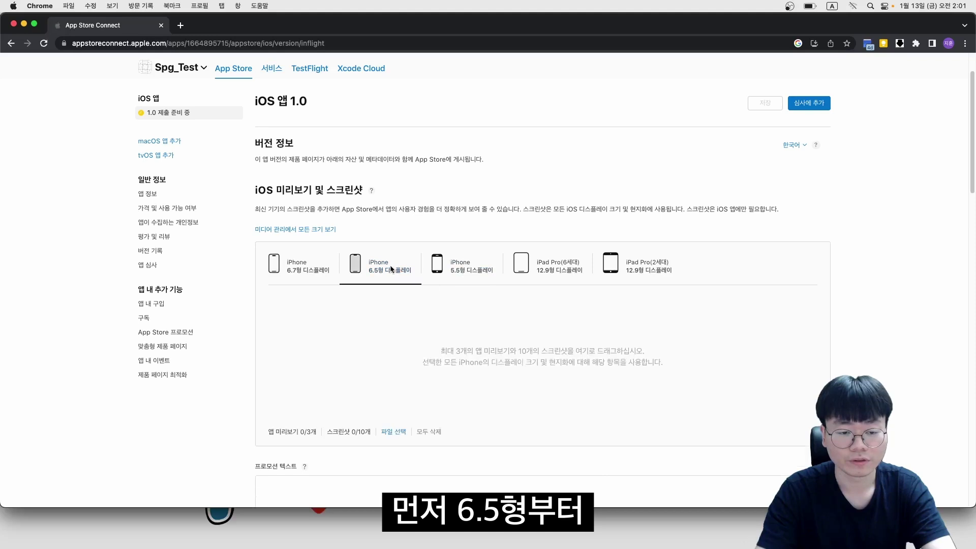
pyautogui.click(394, 432)
pyautogui.click(664, 358)
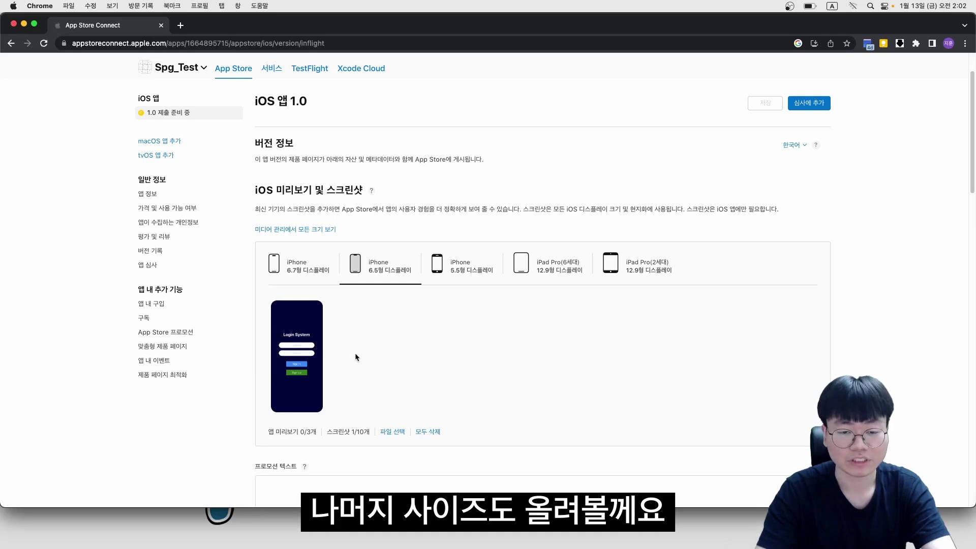
pyautogui.click(451, 277)
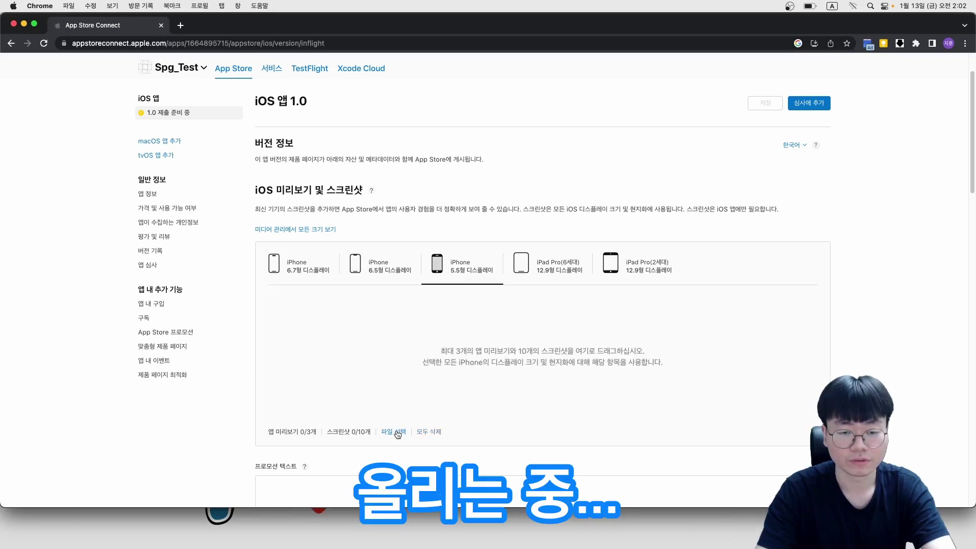
pyautogui.click(394, 432)
pyautogui.click(527, 162)
pyautogui.click(508, 174)
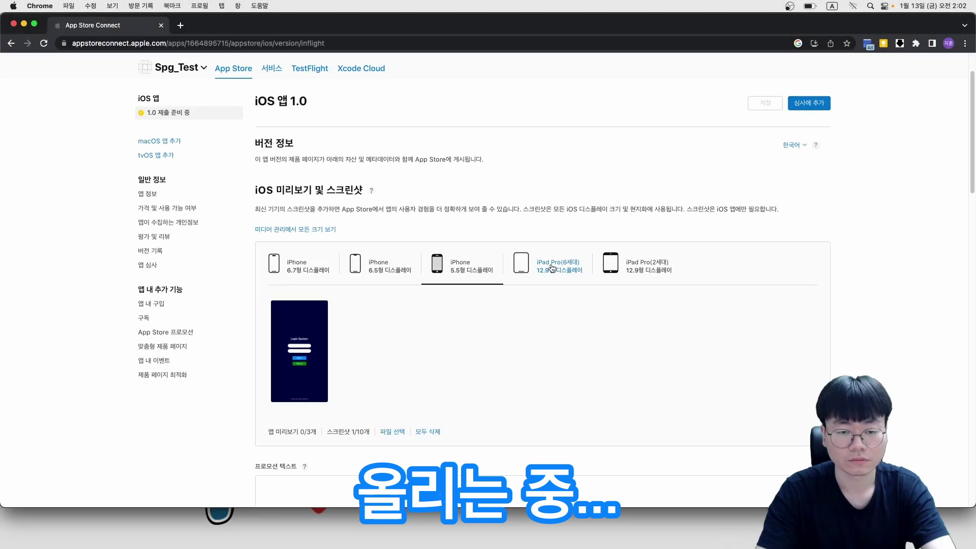
# Upload login screenshots for the 6th- and 2nd-generation 12.9-inch iPad Pro displays
pyautogui.click(399, 423)
pyautogui.click(566, 190)
pyautogui.click(615, 355)
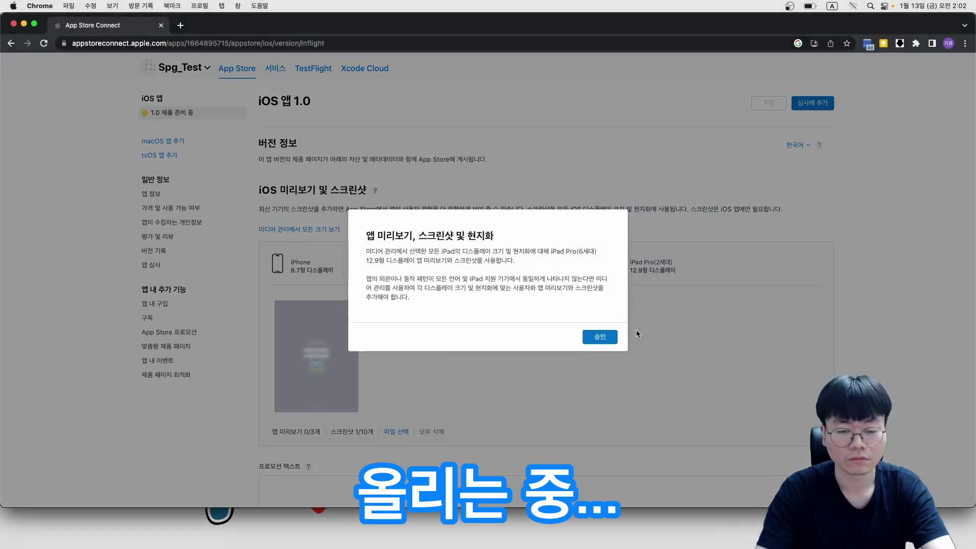
pyautogui.click(600, 334)
pyautogui.click(636, 266)
pyautogui.click(393, 432)
pyautogui.click(394, 183)
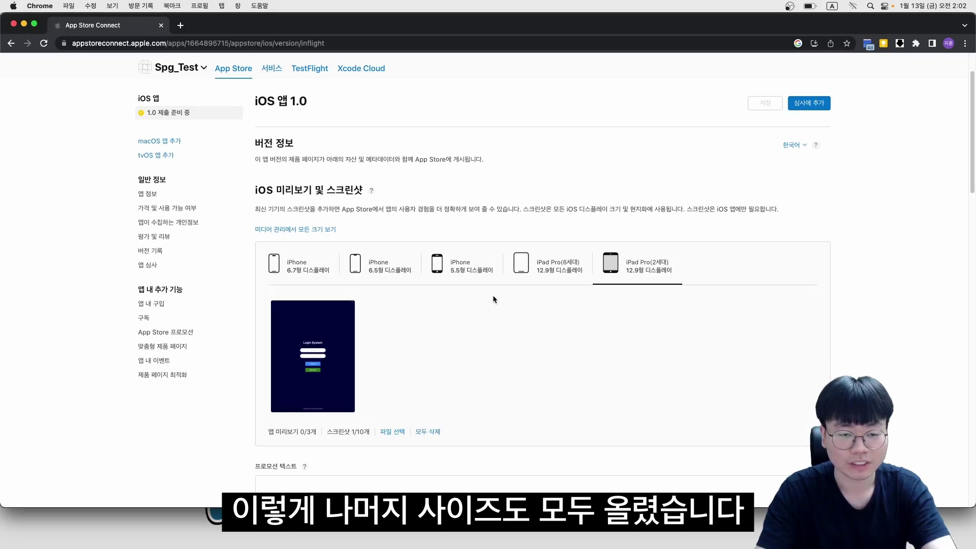
# Enter promotional text 'Spg Test', a Korean login-system description, and keywords 'login, signup'
pyautogui.scroll(-5, 298, 237)
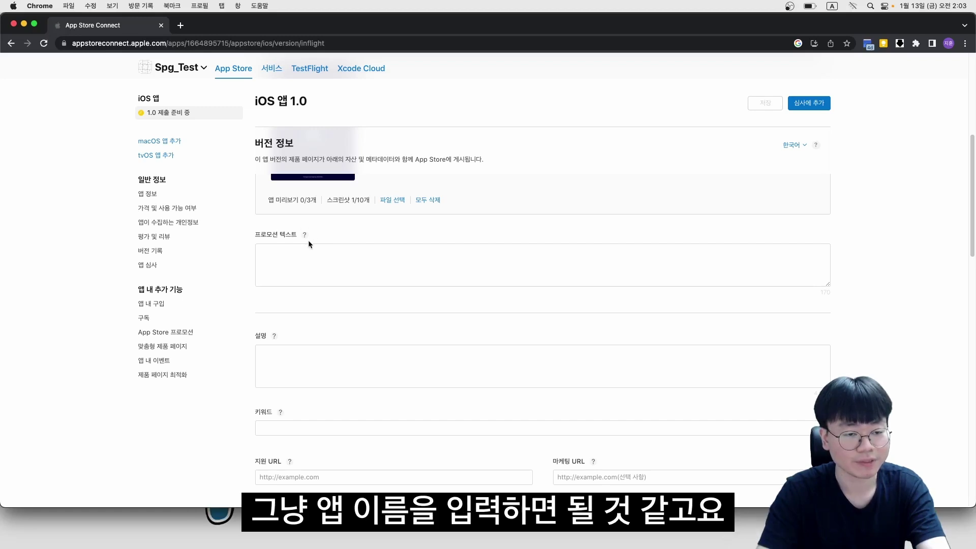
pyautogui.click(305, 249)
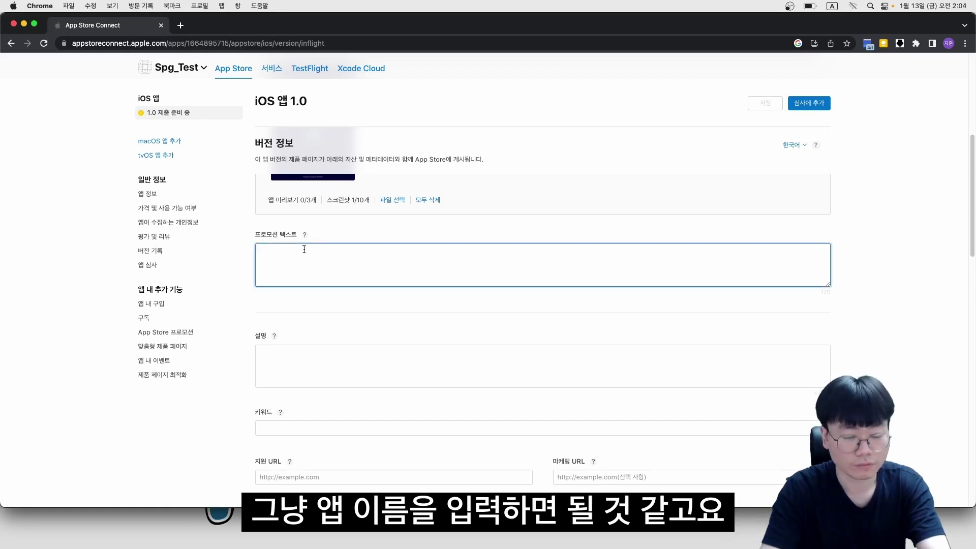
pyautogui.write('Spg Test')
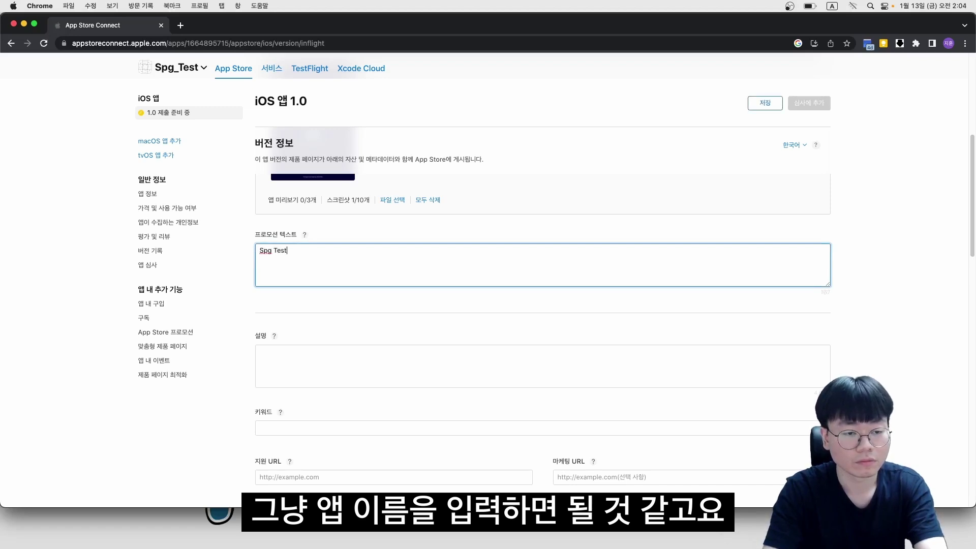
pyautogui.click(267, 350)
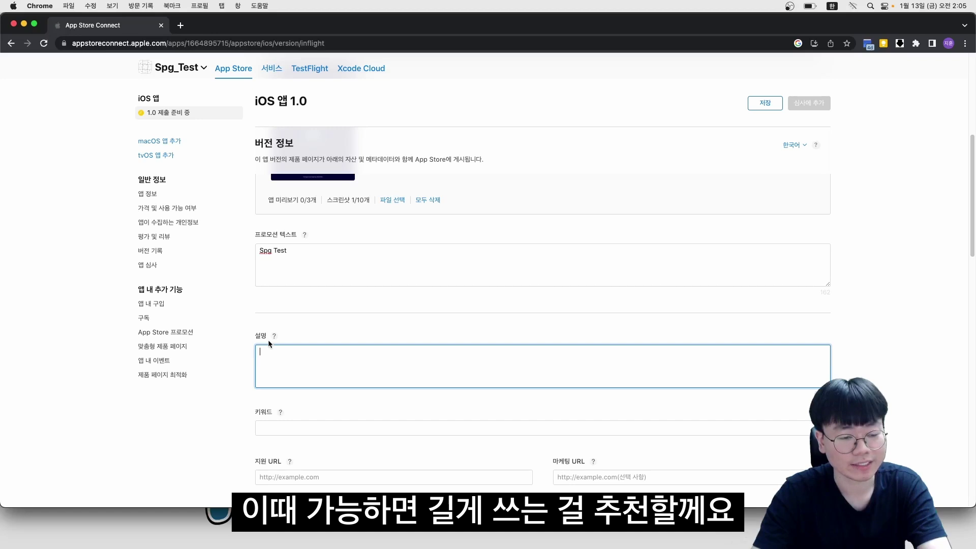
pyautogui.write('로그인 시스템입니다. 사용자가 로그인을 하면 일')
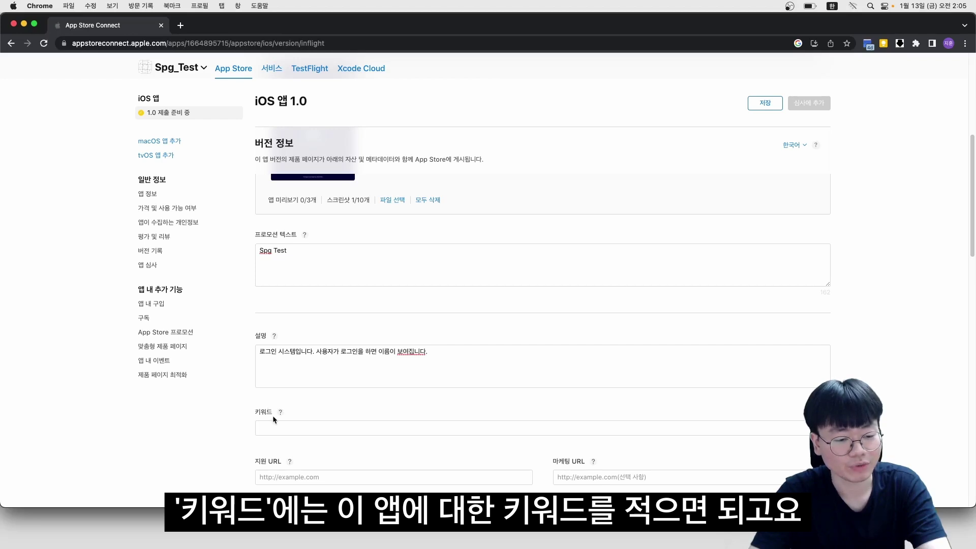
pyautogui.click(274, 426)
pyautogui.write('logi')
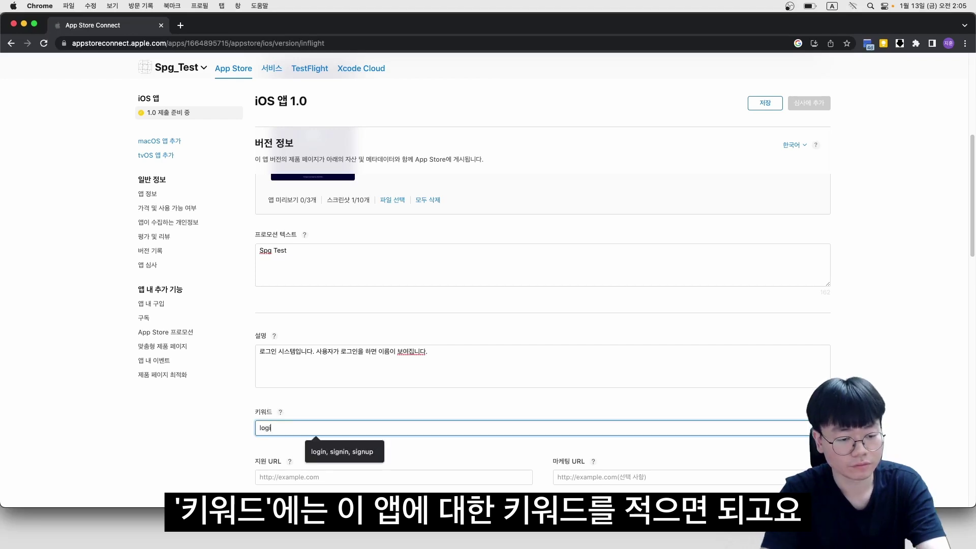
pyautogui.write('n, signup')
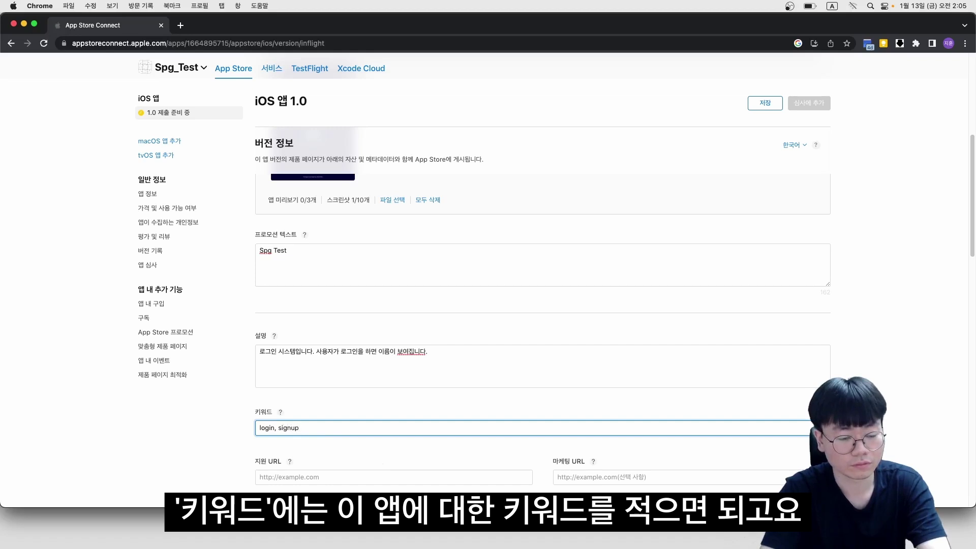
pyautogui.scroll(-5, 282, 253)
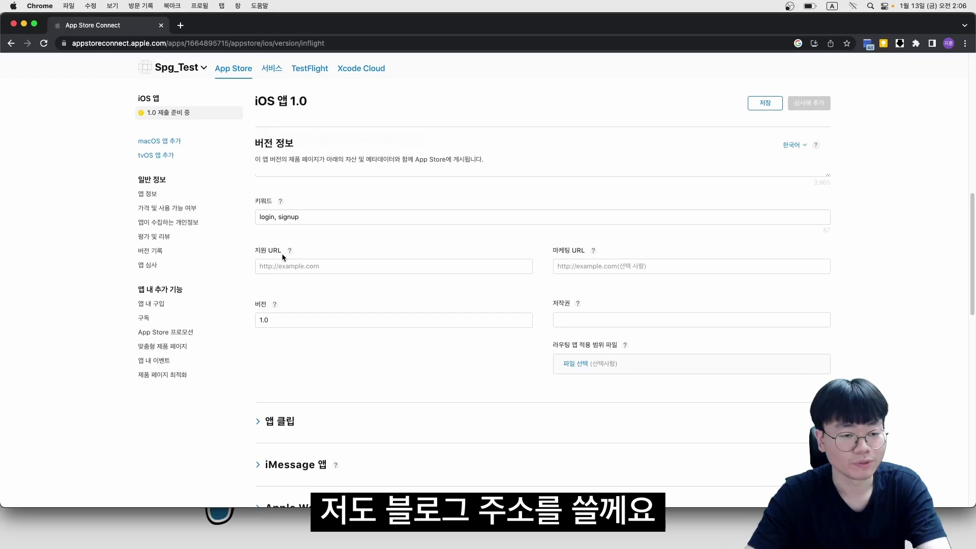
pyautogui.click(283, 266)
pyautogui.write('http://sharpcoder.tistory')
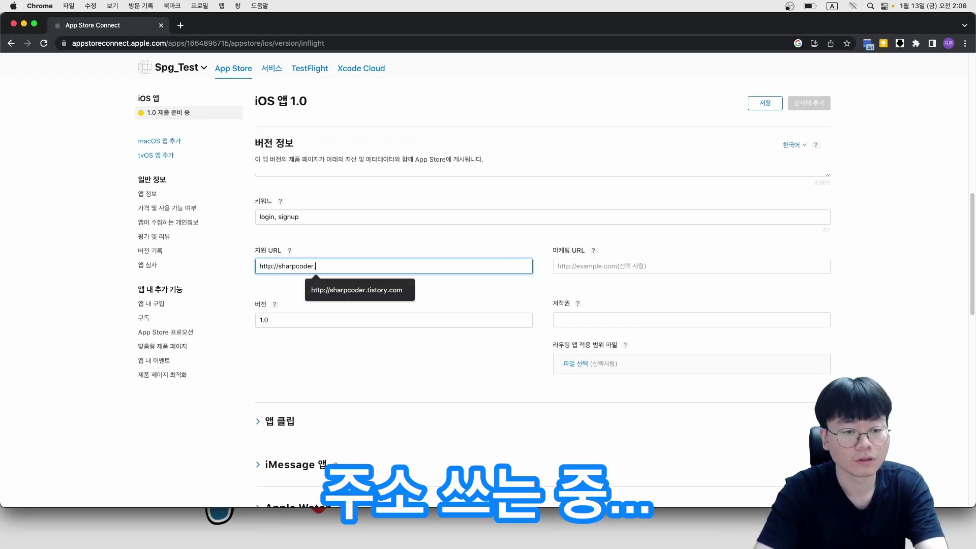
pyautogui.write('.com')
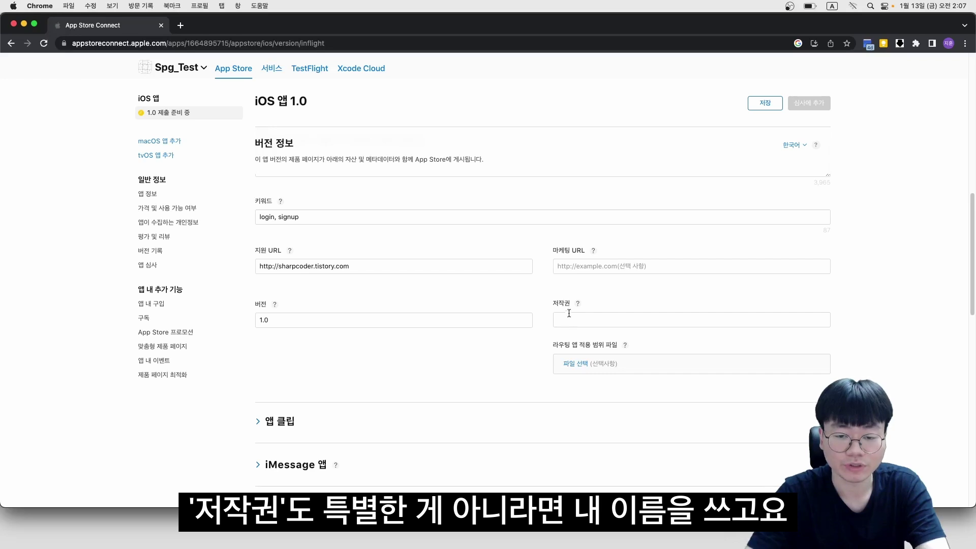
pyautogui.click(568, 317)
pyautogui.write('JiHun Sim')
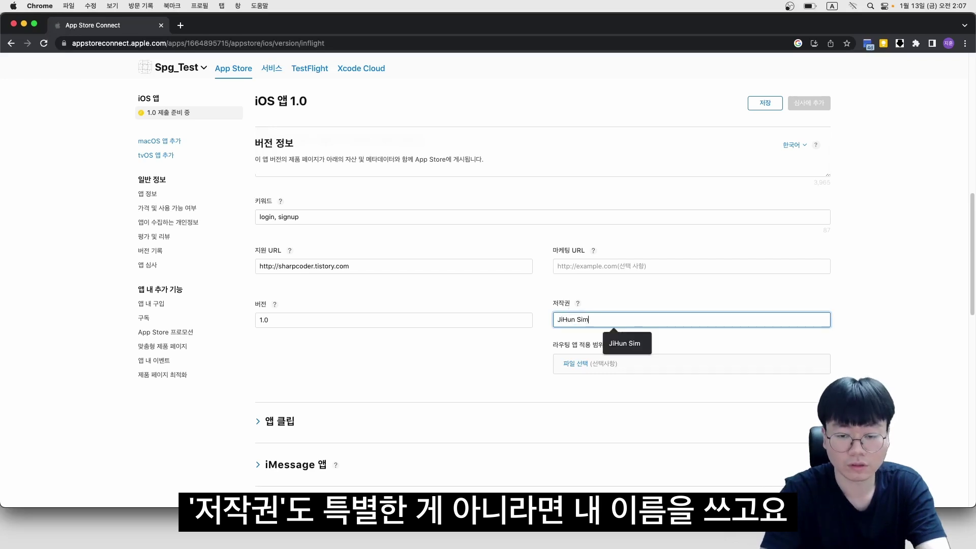
pyautogui.scroll(-4, 297, 258)
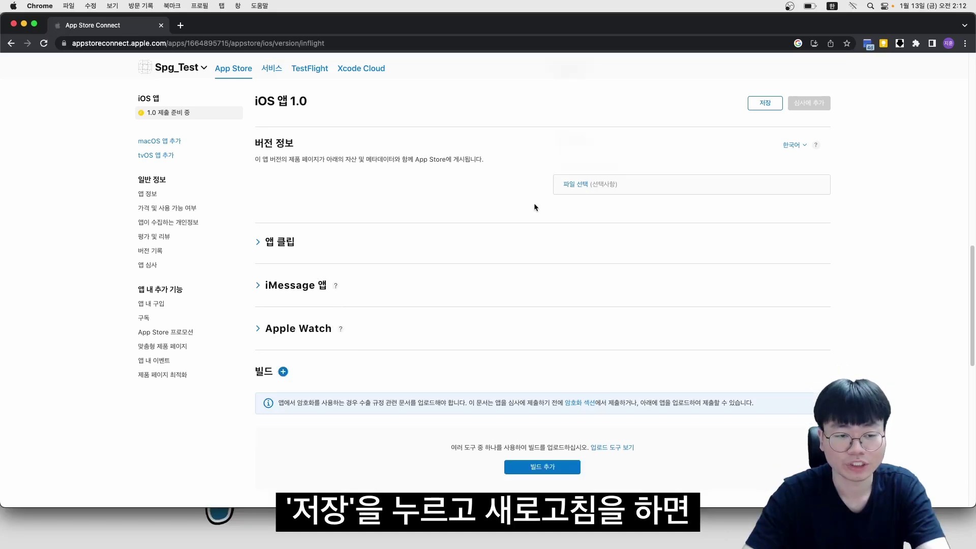
# Save the version, attach build 1 (1.0), and open its export compliance questions
pyautogui.click(754, 106)
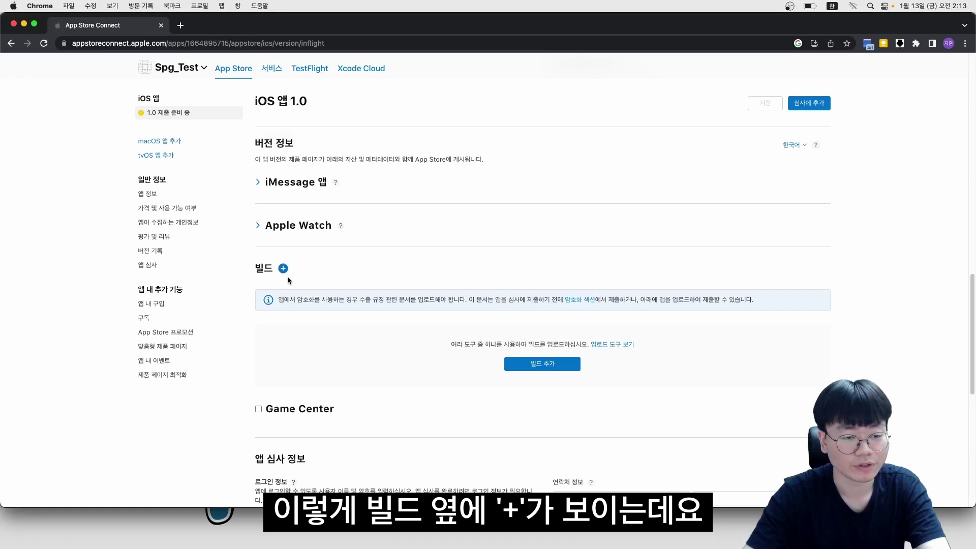
pyautogui.click(283, 269)
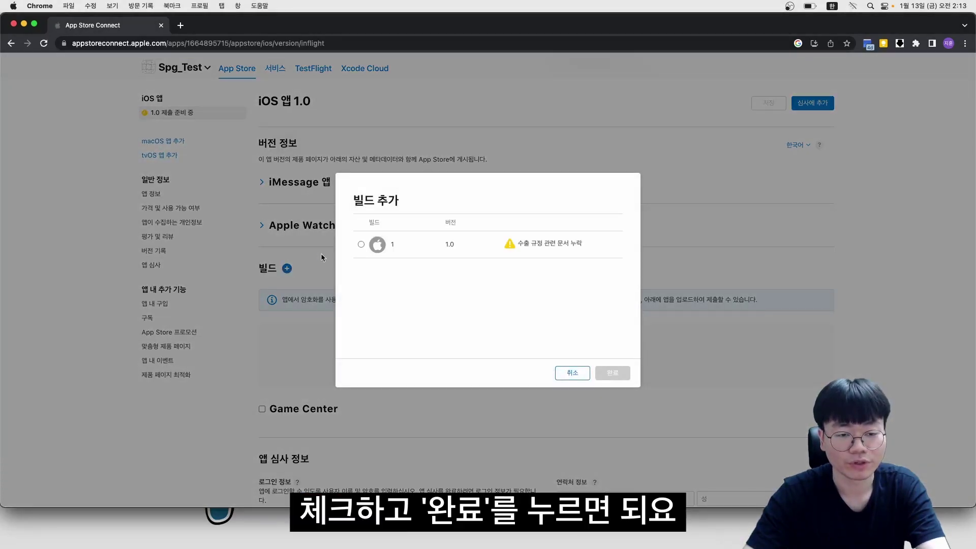
pyautogui.click(362, 245)
pyautogui.click(613, 391)
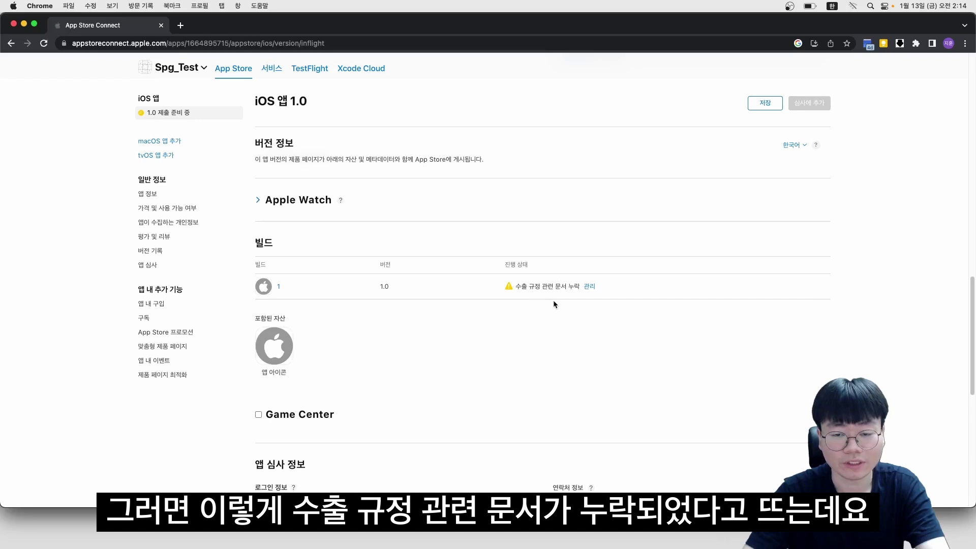
pyautogui.click(589, 286)
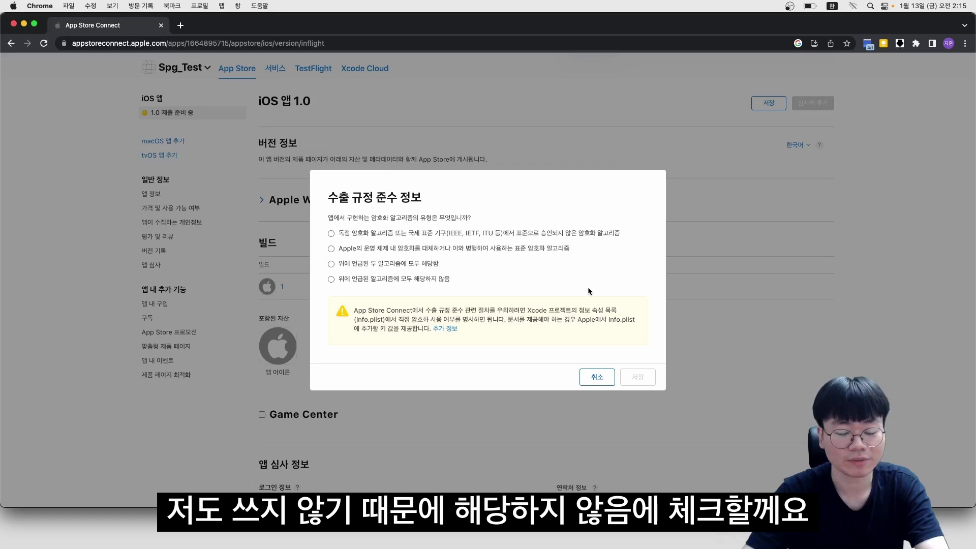
# Declare that none of the listed encryption algorithms apply and save the compliance answer
pyautogui.click(429, 279)
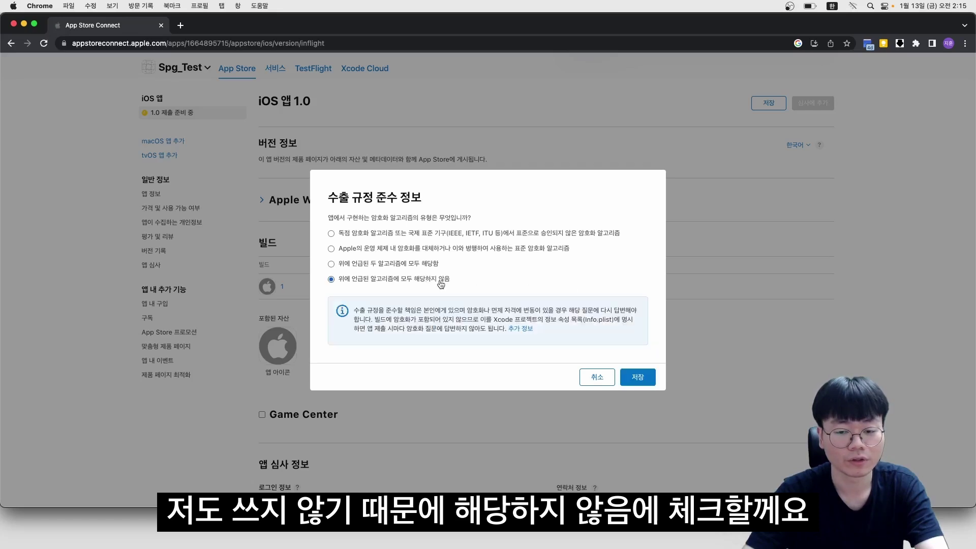
pyautogui.click(634, 378)
pyautogui.scroll(-5, 286, 241)
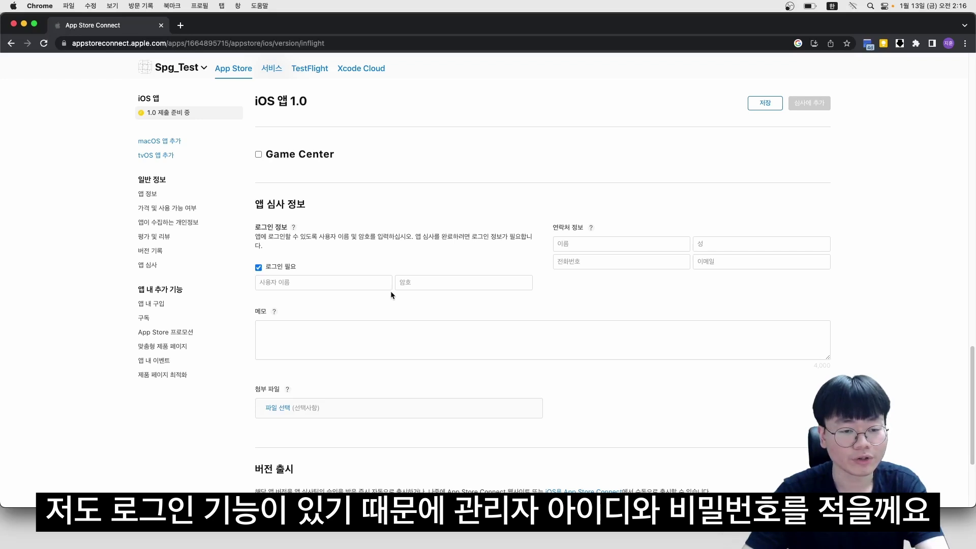
# Enter the demo account username and password, plus the contact's first name, last name and e-mail
pyautogui.click(390, 288)
pyautogui.write('admin')
pyautogui.press('Tab')
pyautogui.write('1234')
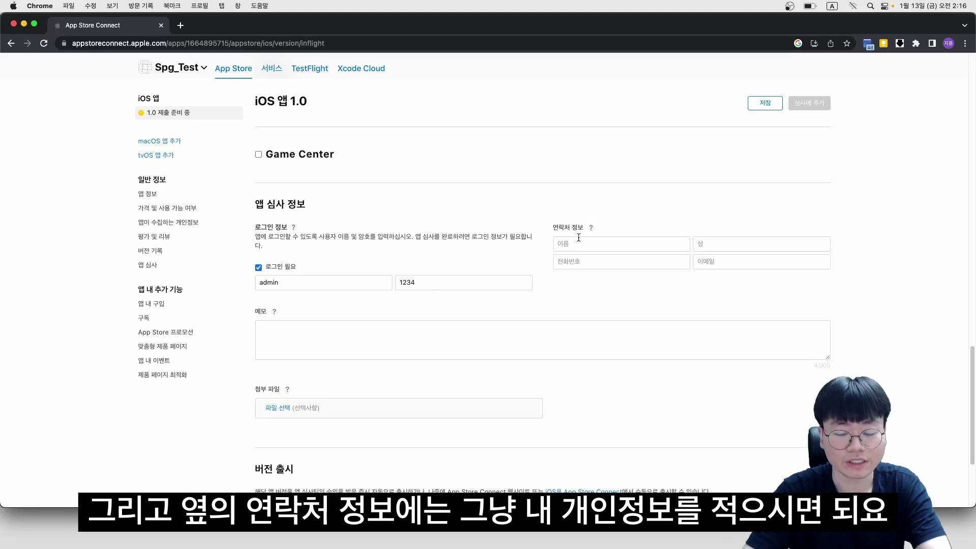
pyautogui.click(580, 242)
pyautogui.write('지훈')
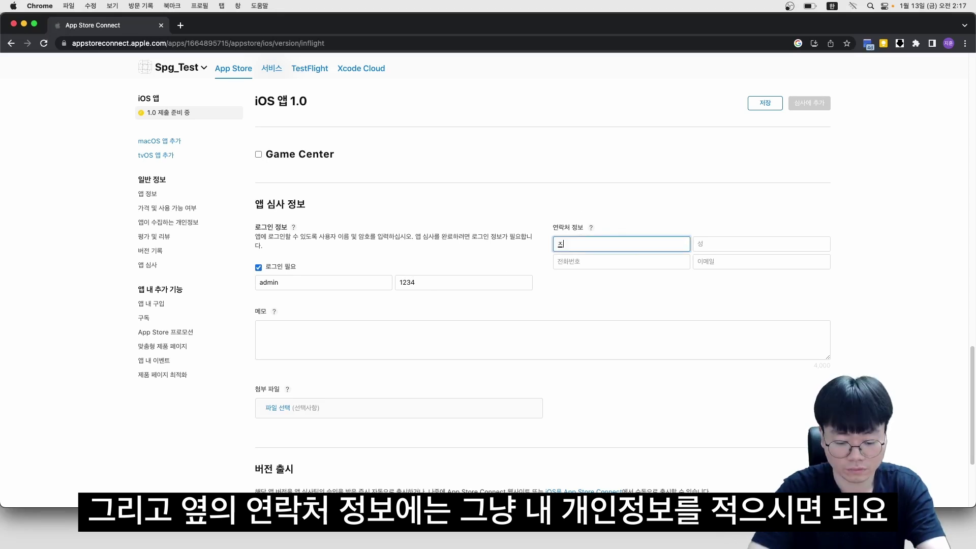
pyautogui.press('Tab')
pyautogui.write('심')
pyautogui.press('Tab')
pyautogui.press('Tab')
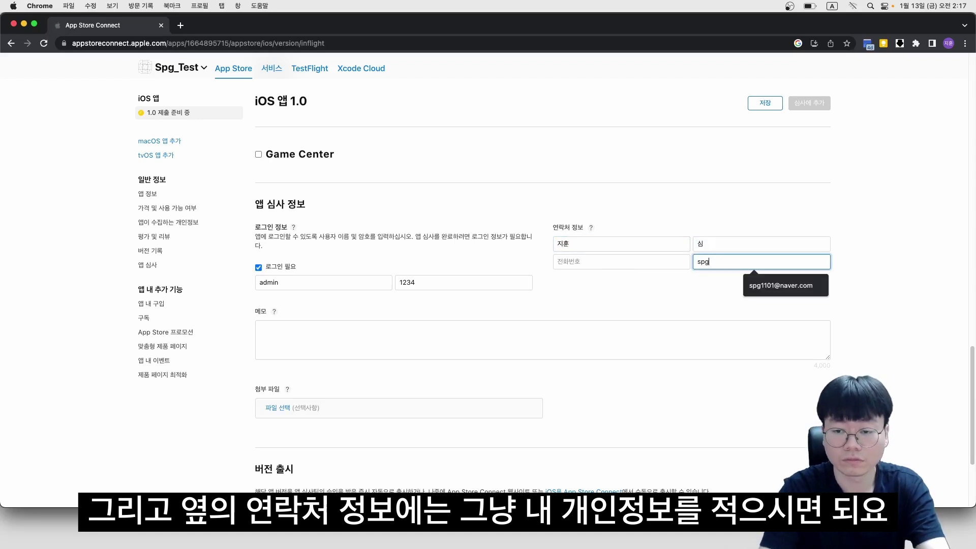
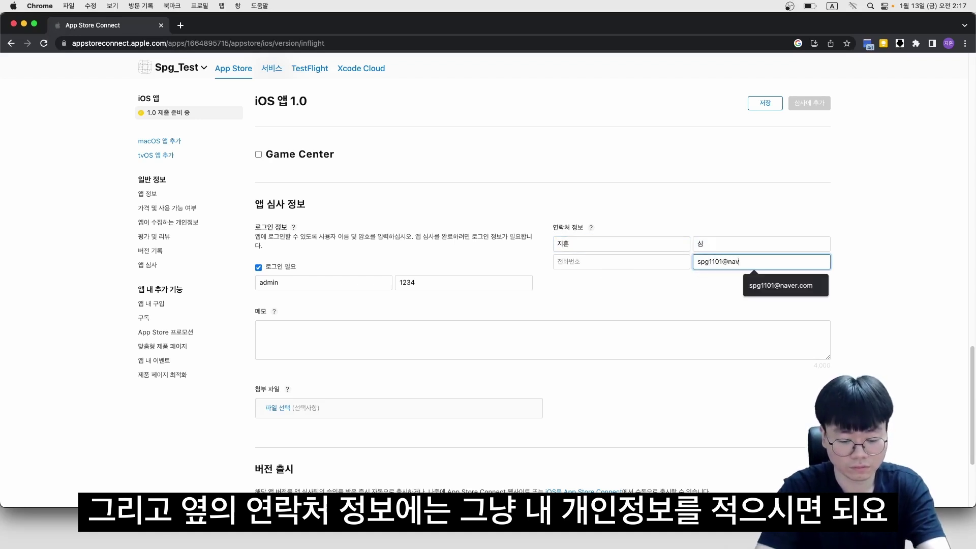
pyautogui.click(569, 269)
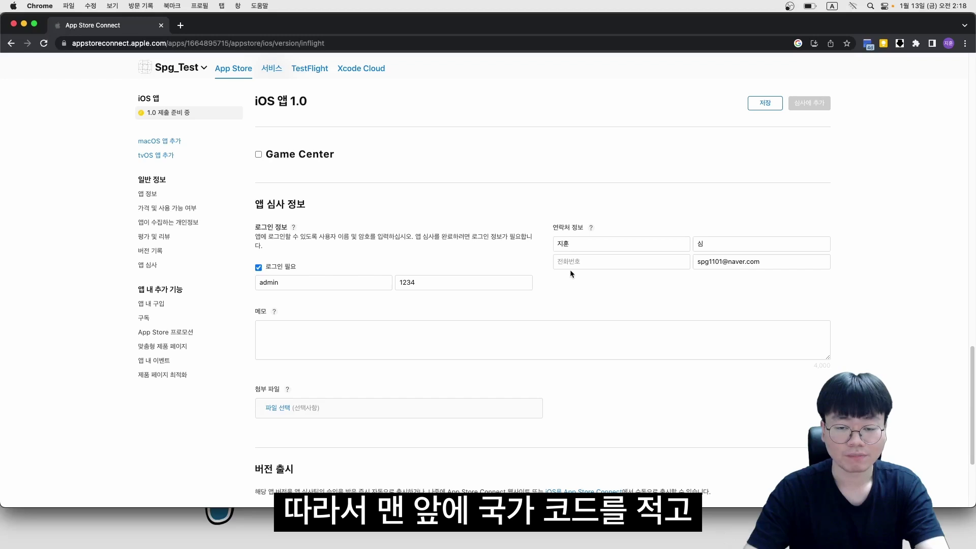
# Enter the contact's phone number with the +82 country code and save the review information
pyautogui.click(570, 268)
pyautogui.write('+82')
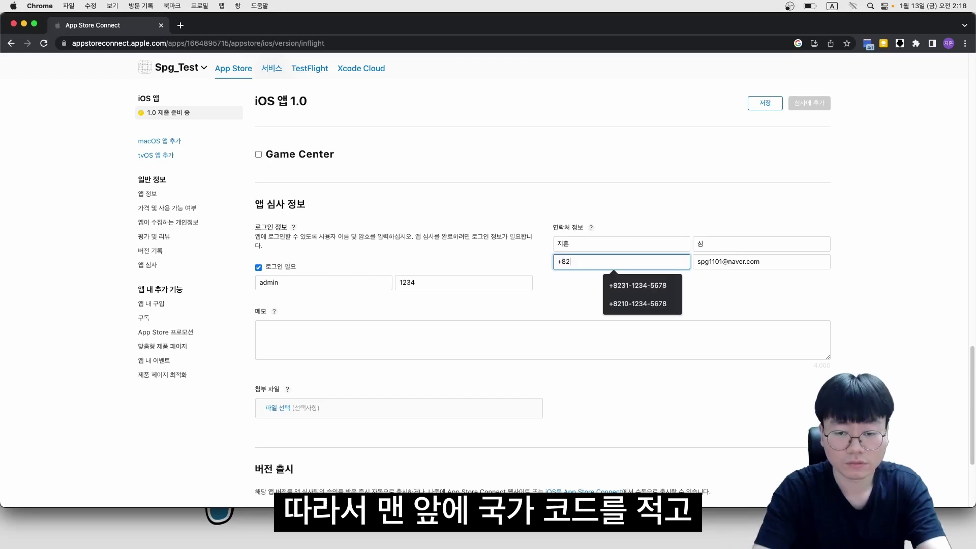
pyautogui.write(' 010')
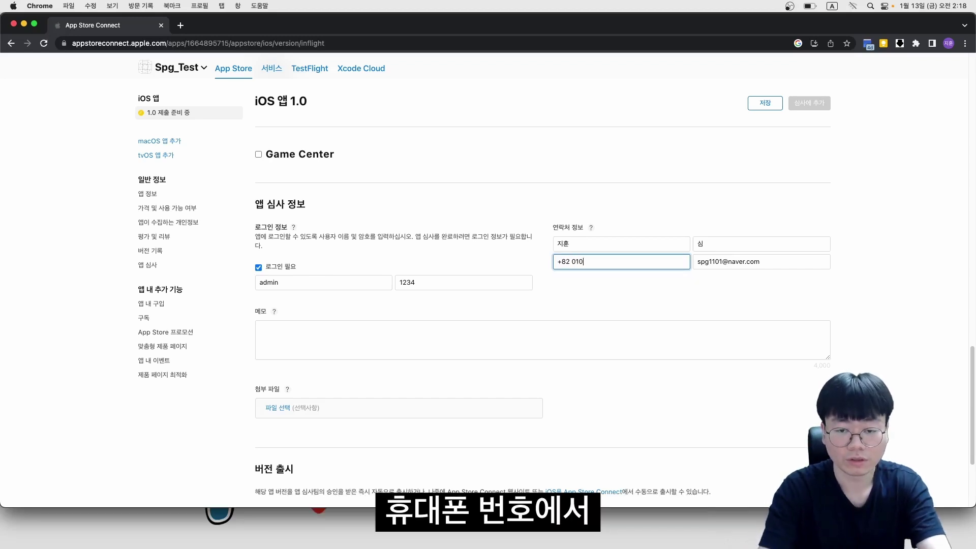
pyautogui.write('-1234-5678')
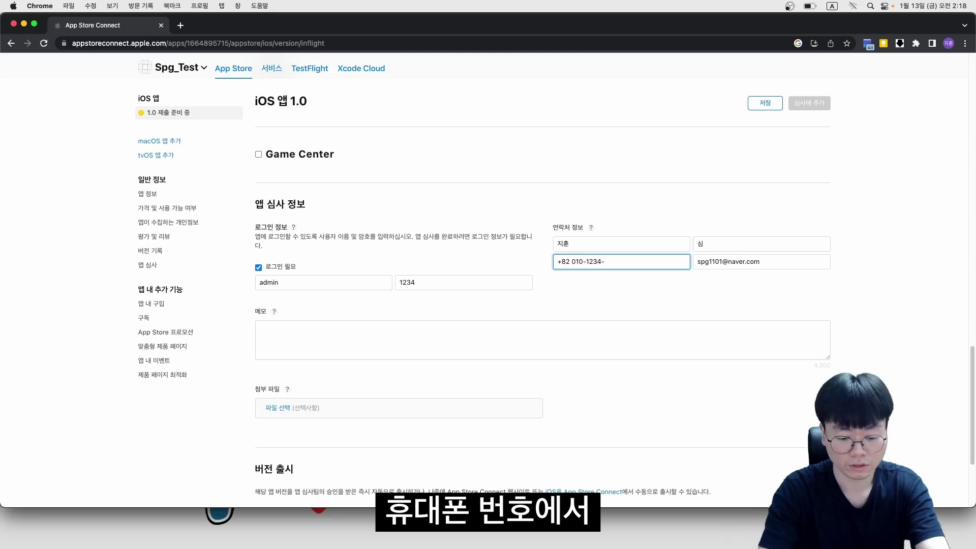
pyautogui.press('Left')
pyautogui.press('Left')
pyautogui.press('Left')
pyautogui.press('Left')
pyautogui.press('Left')
pyautogui.press('Left')
pyautogui.press('Left')
pyautogui.press('Left')
pyautogui.press('Left')
pyautogui.press('Left')
pyautogui.press('Left')
pyautogui.press('Left')
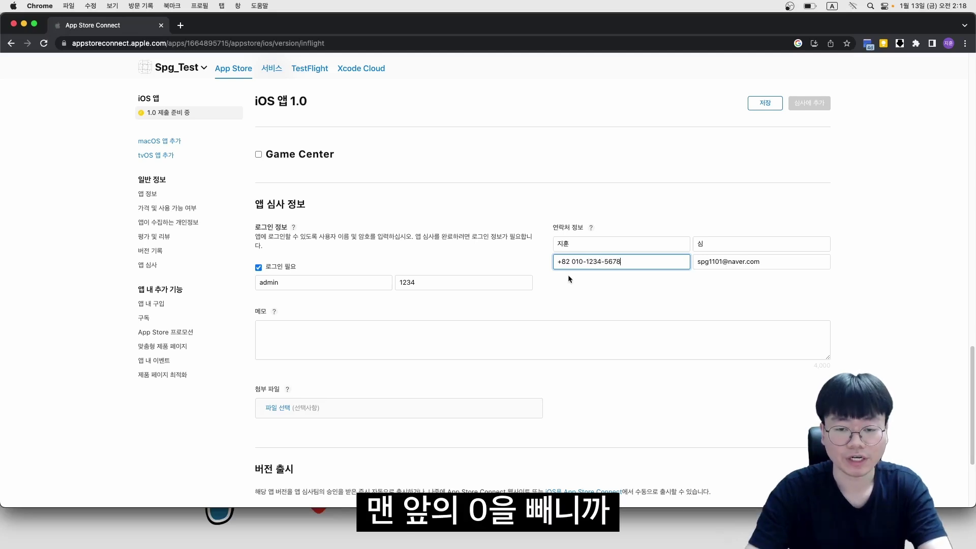
pyautogui.press('BackSpace')
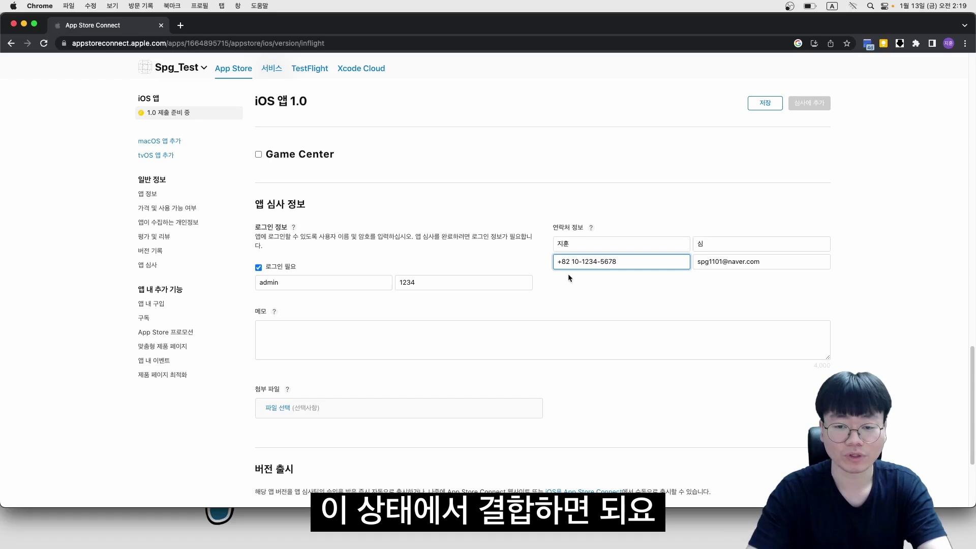
pyautogui.press('BackSpace')
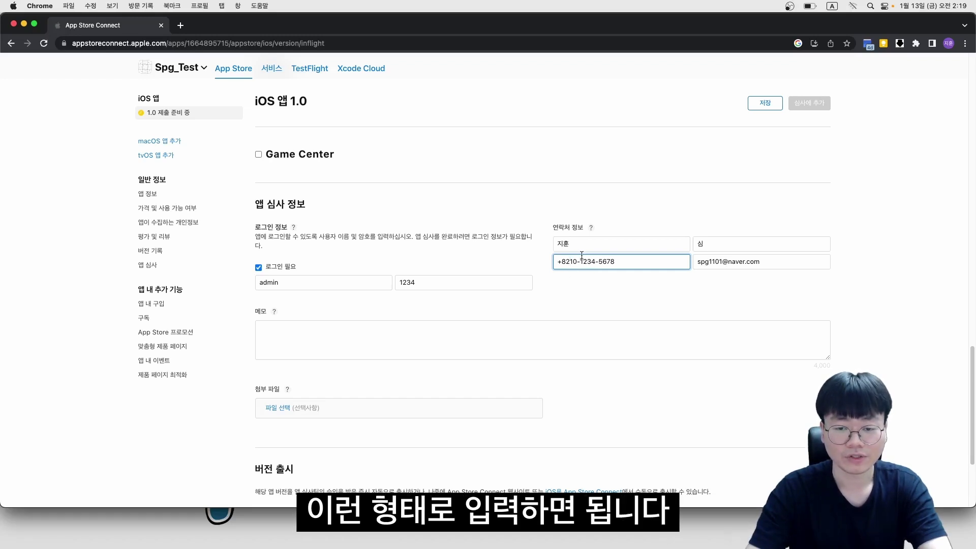
pyautogui.scroll(-5, 345, 350)
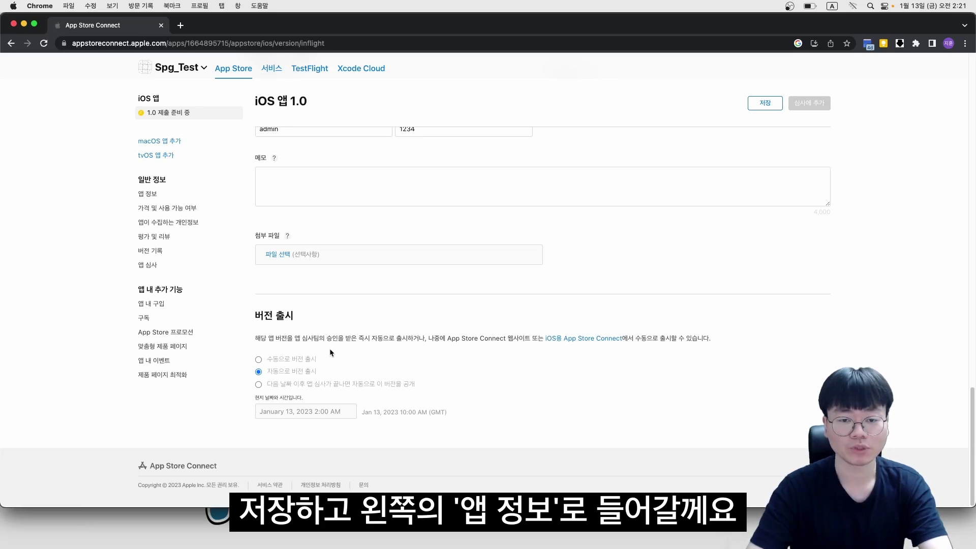
pyautogui.click(767, 104)
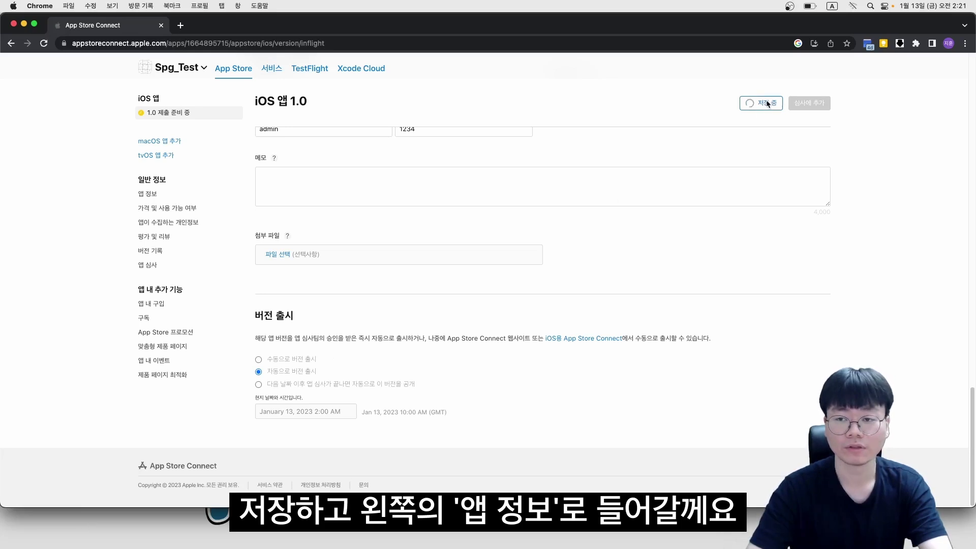
# Set the app's primary category to 라이프 스타일 on the App Info page
pyautogui.click(148, 194)
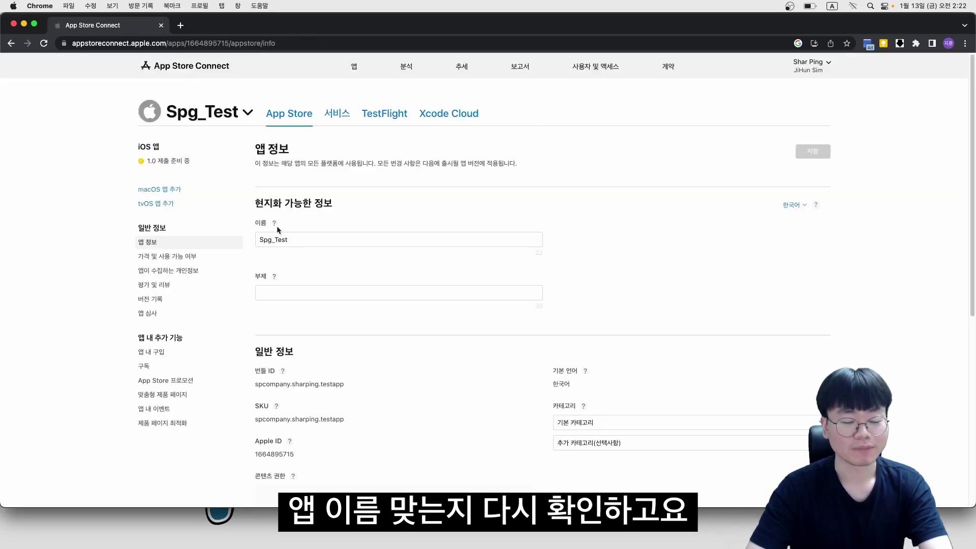
pyautogui.scroll(-3, 500, 258)
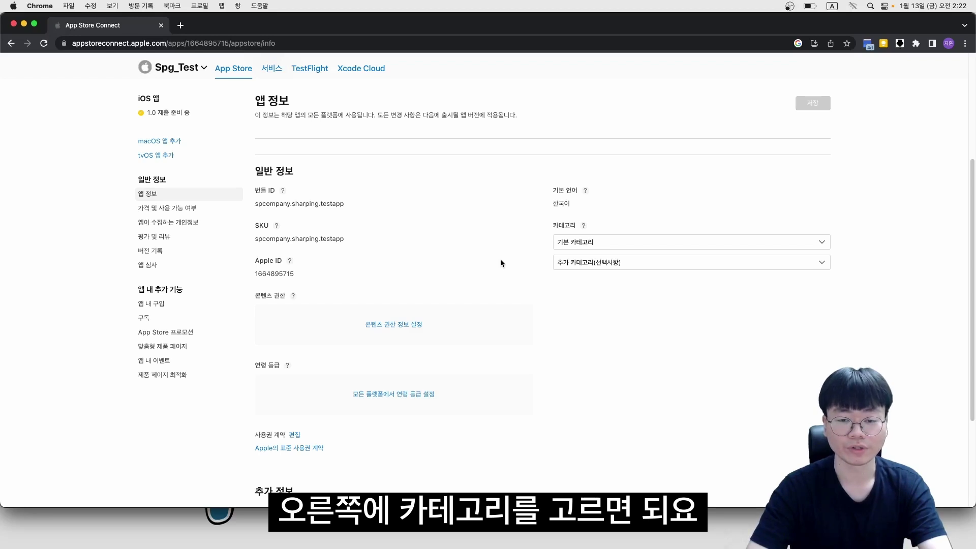
pyautogui.click(563, 242)
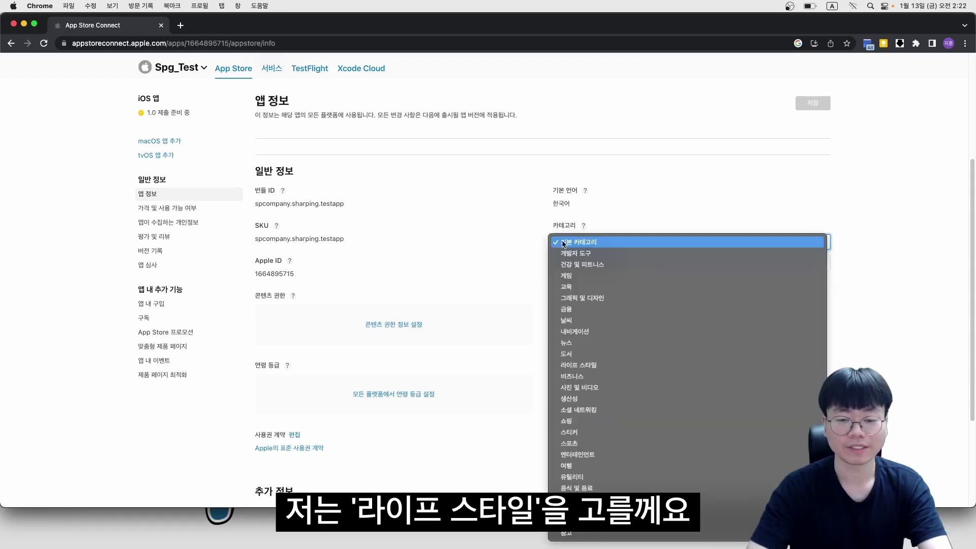
pyautogui.click(573, 367)
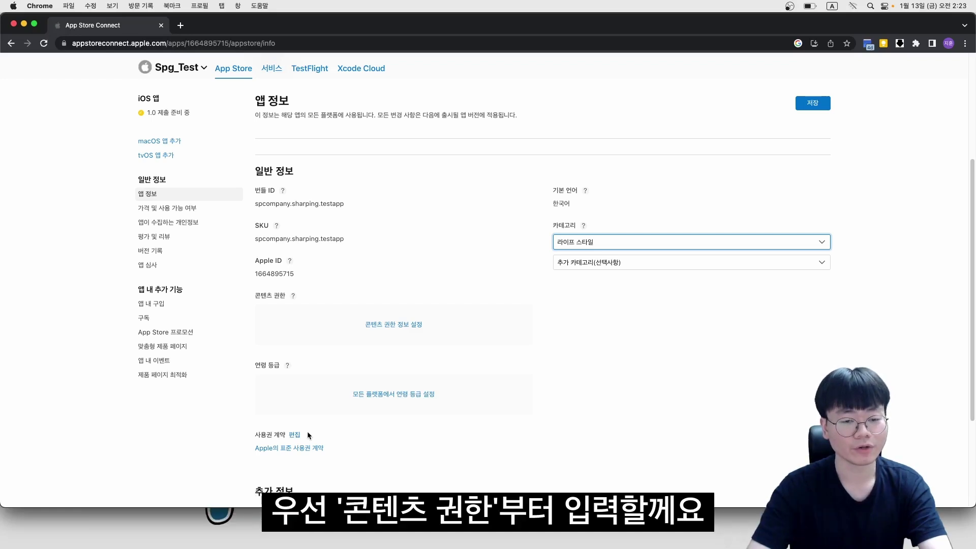
# Declare under content rights that the app uses no third-party content
pyautogui.click(394, 324)
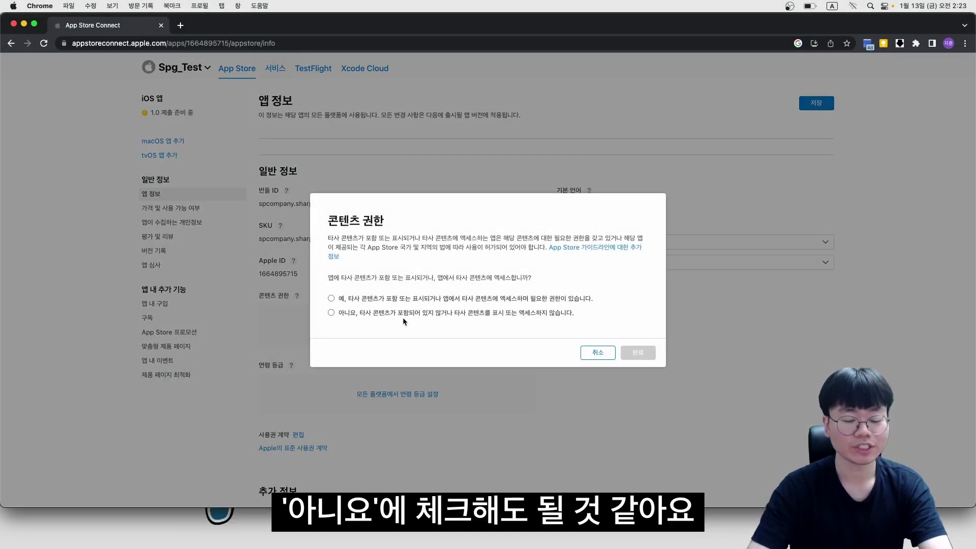
pyautogui.click(404, 316)
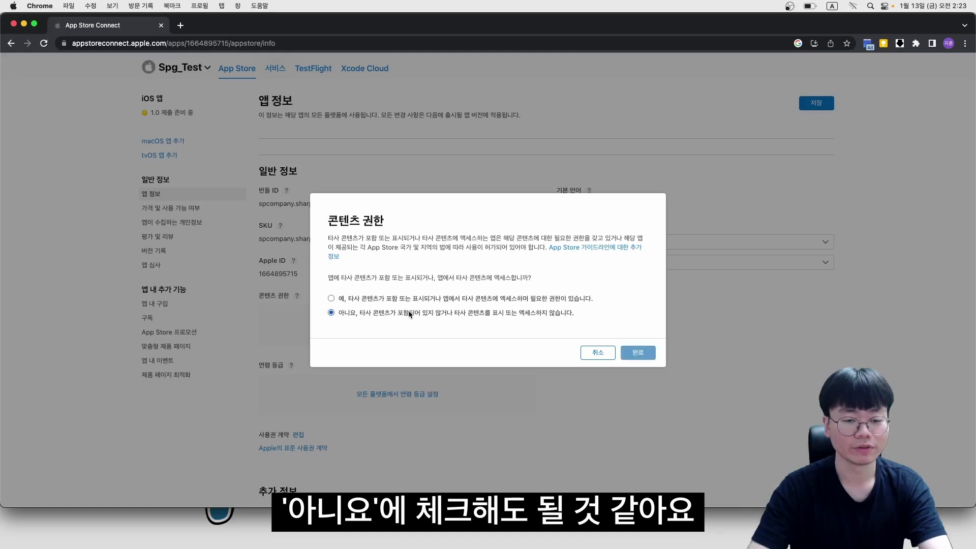
pyautogui.click(635, 353)
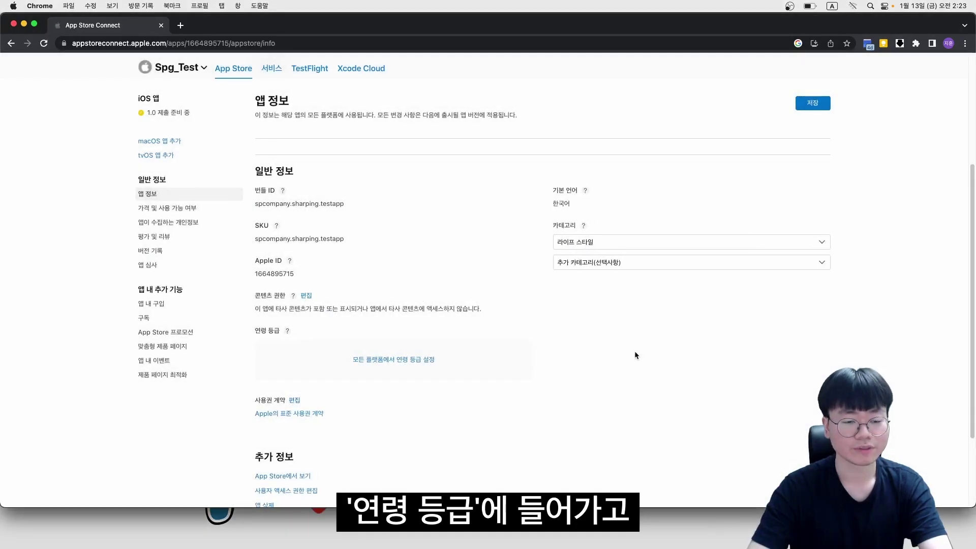
# Rate every content category none, answer no to web access and gambling for 4+, keeping the standard EULA
pyautogui.click(407, 362)
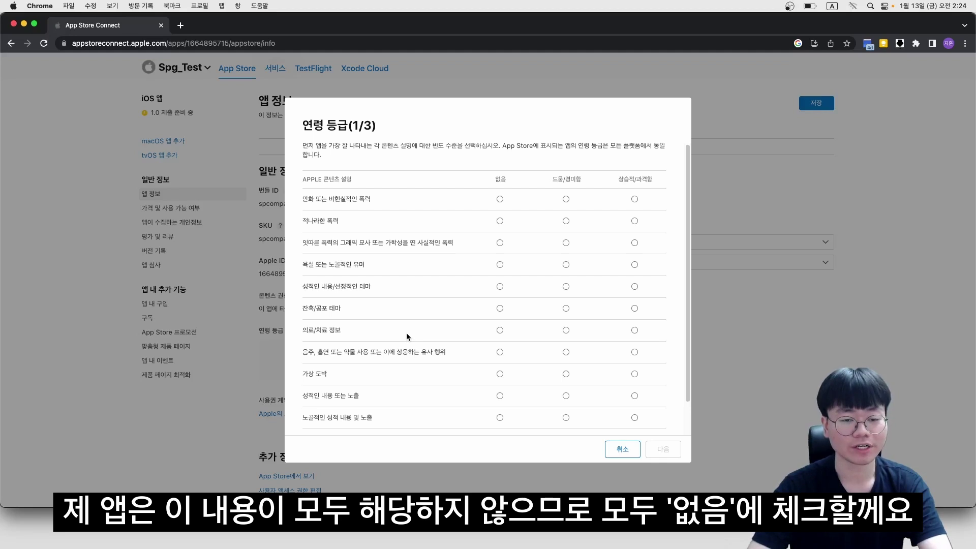
pyautogui.click(499, 198)
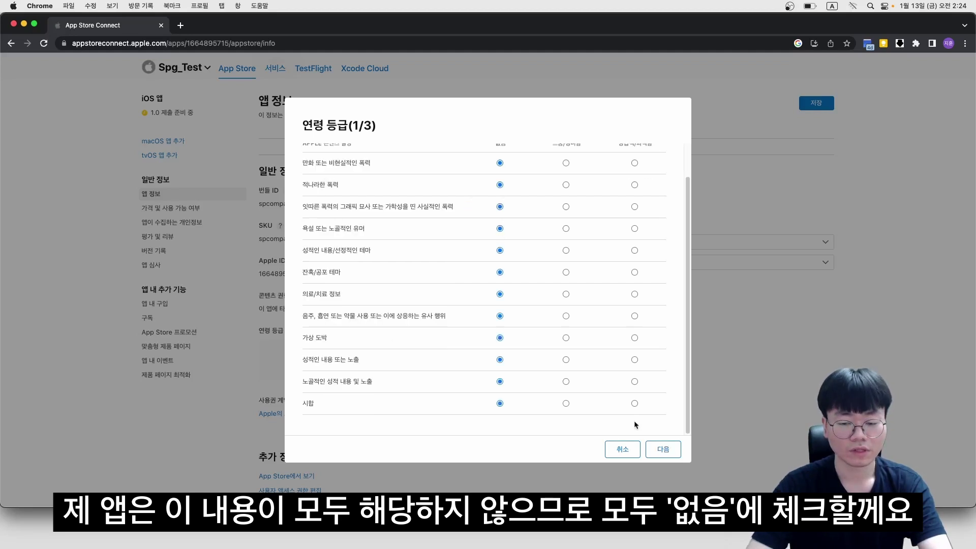
pyautogui.click(658, 446)
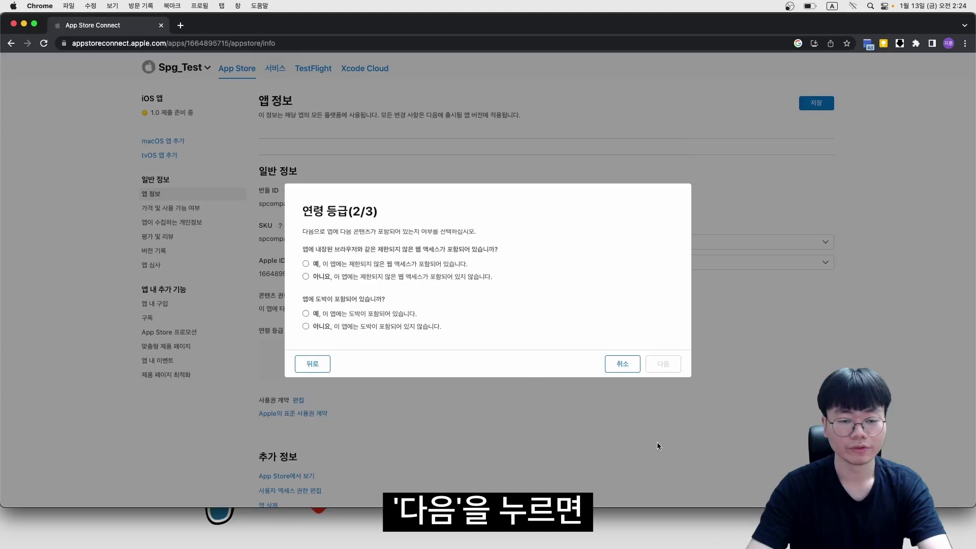
pyautogui.click(407, 277)
pyautogui.click(392, 326)
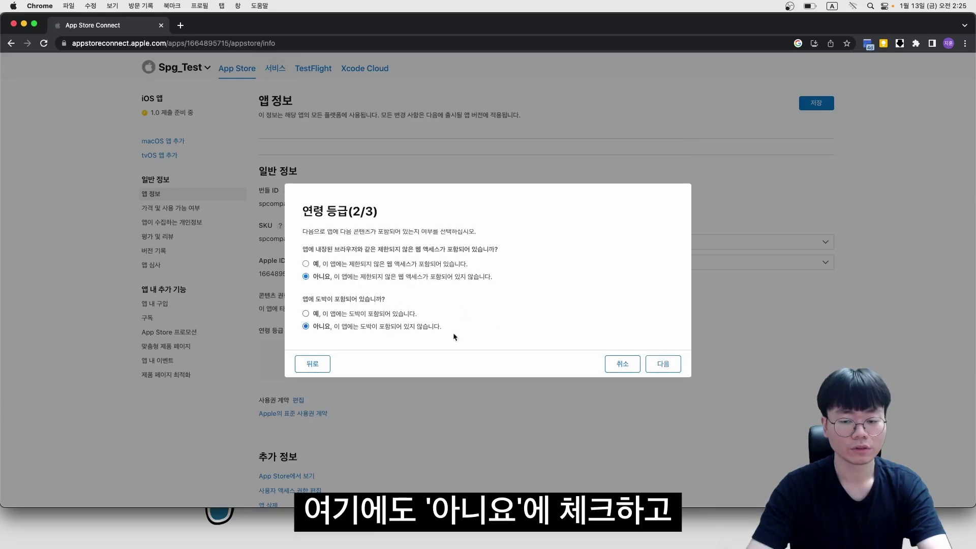
pyautogui.click(656, 363)
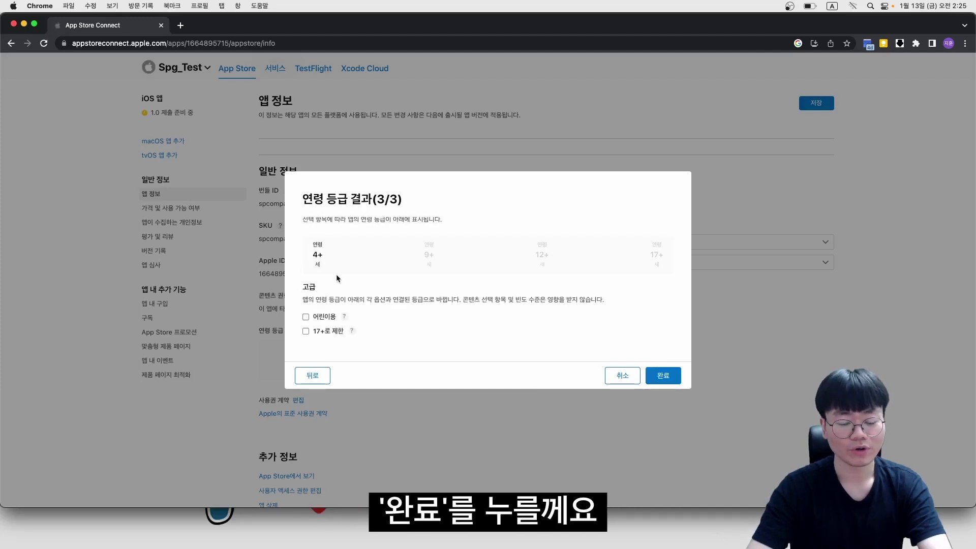
pyautogui.click(663, 375)
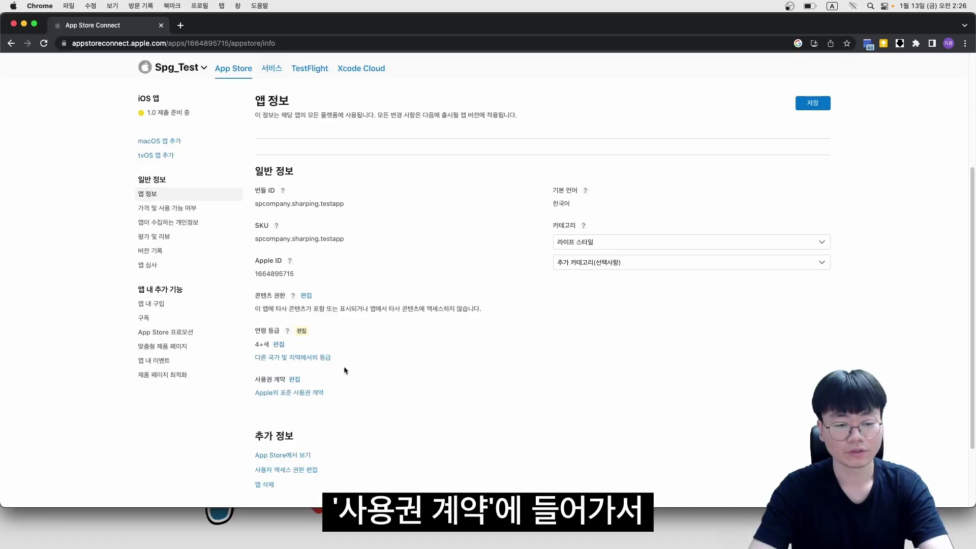
pyautogui.click(295, 380)
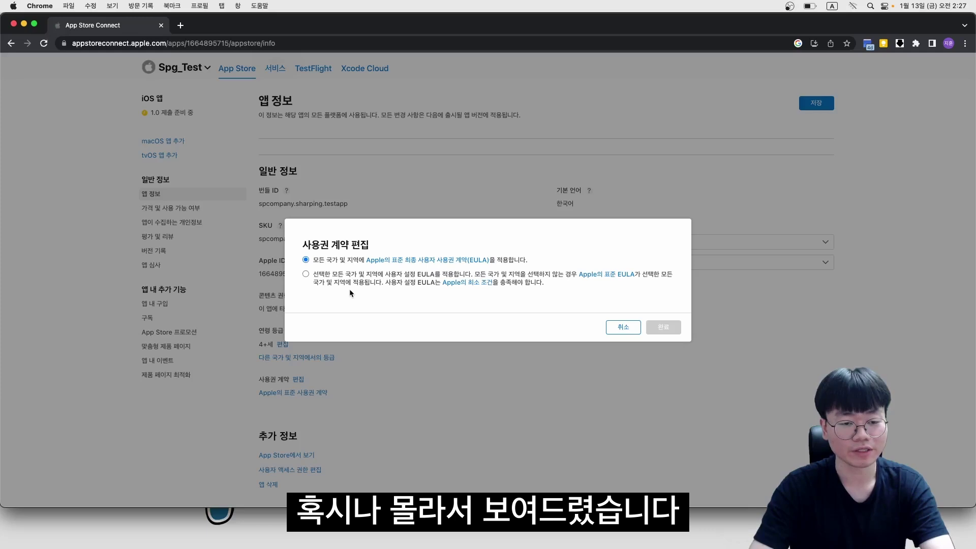
pyautogui.click(624, 327)
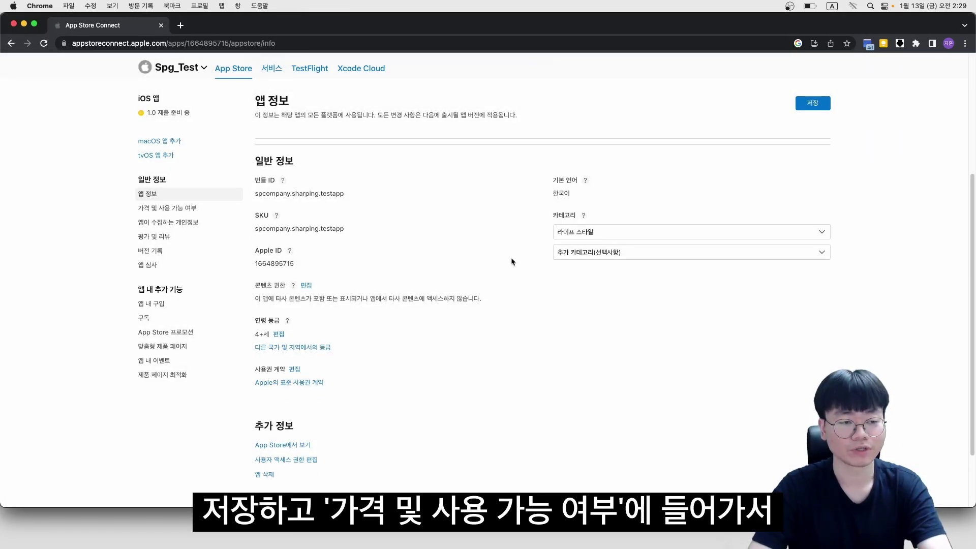
# Save the app info, set the price to free (₩0.00), and go to App Privacy
pyautogui.click(812, 103)
pyautogui.click(188, 208)
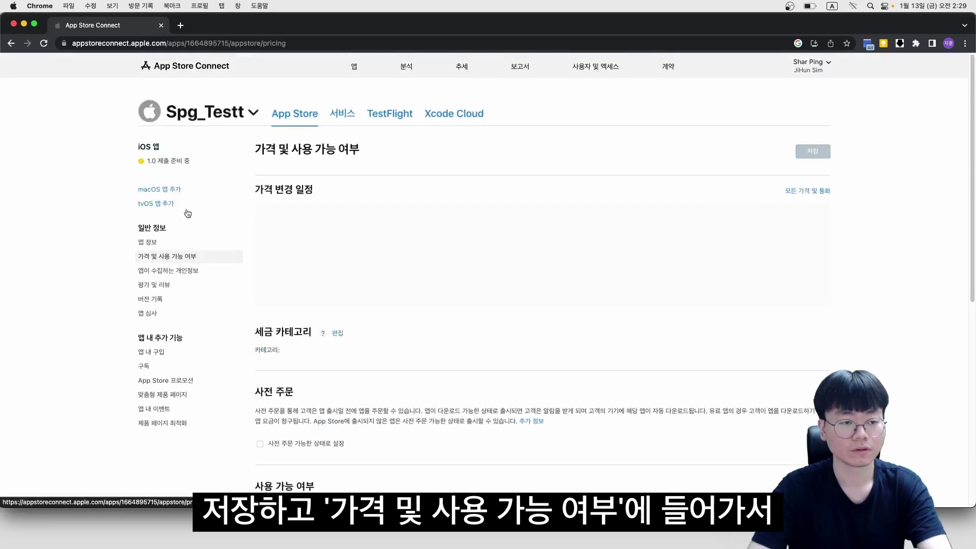
pyautogui.click(350, 235)
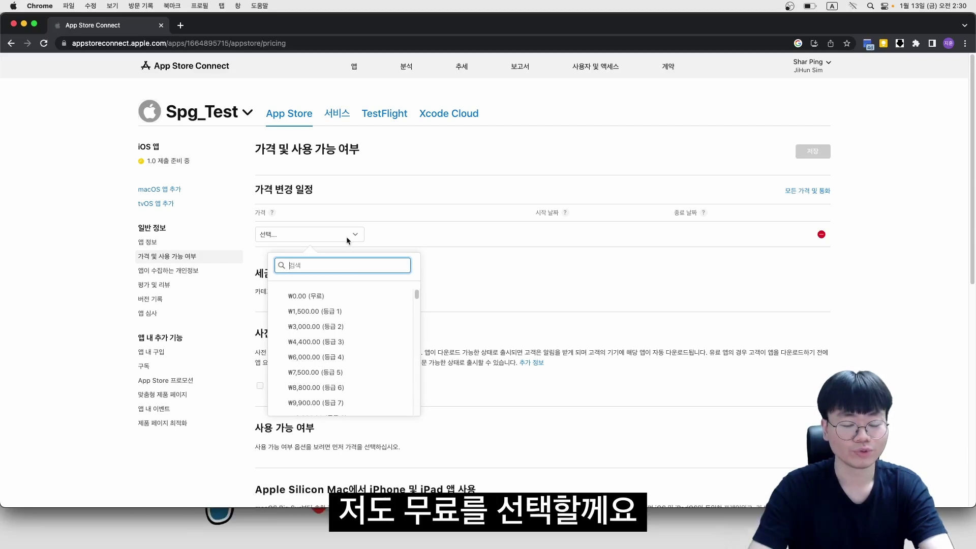
pyautogui.click(344, 295)
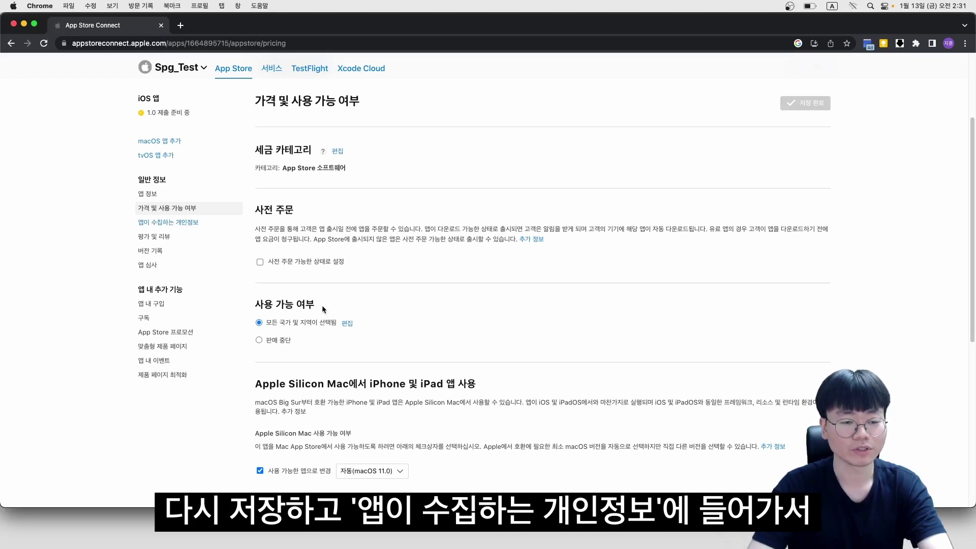
pyautogui.click(194, 223)
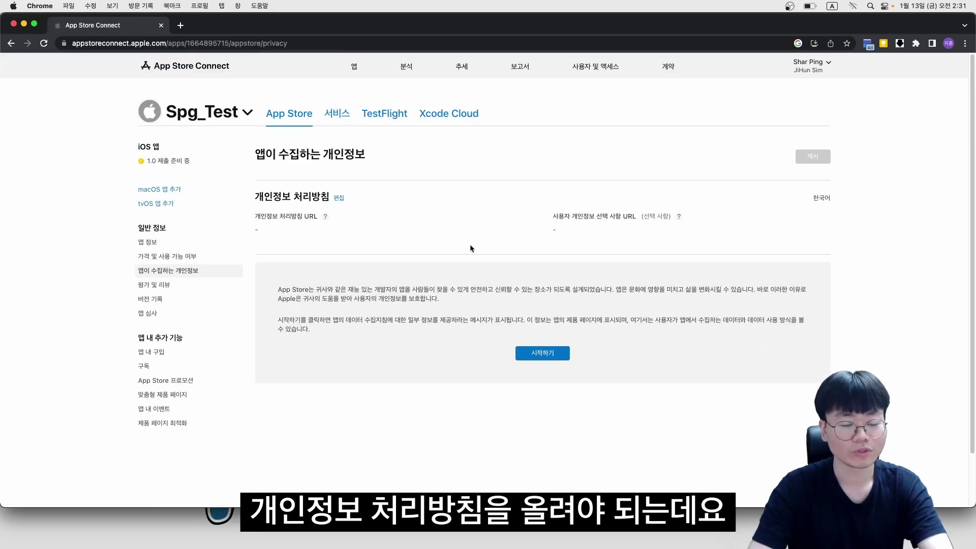
# Open the privacy policy URL editor and locate the privacy.html download in the 개인정보처리방침 파일 post
pyautogui.click(339, 198)
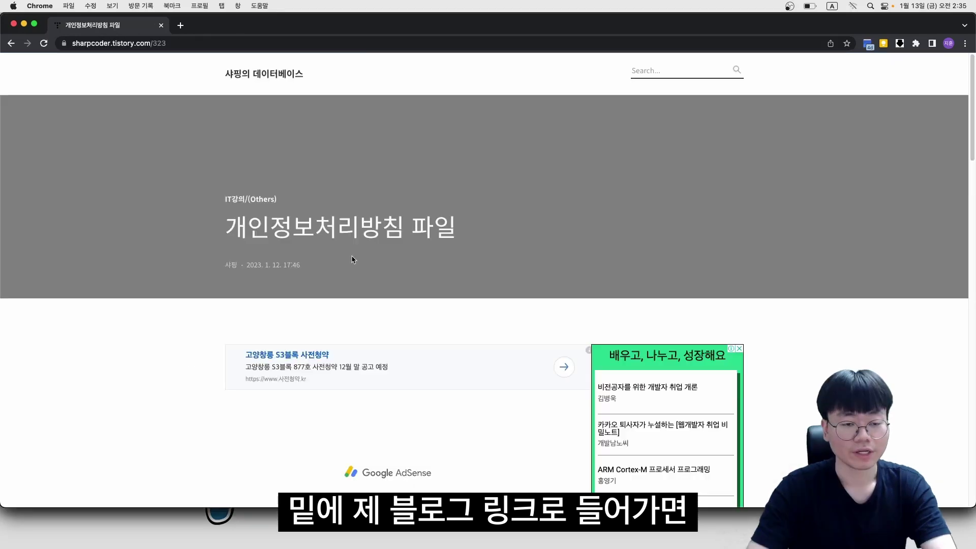
pyautogui.scroll(-7, 382, 254)
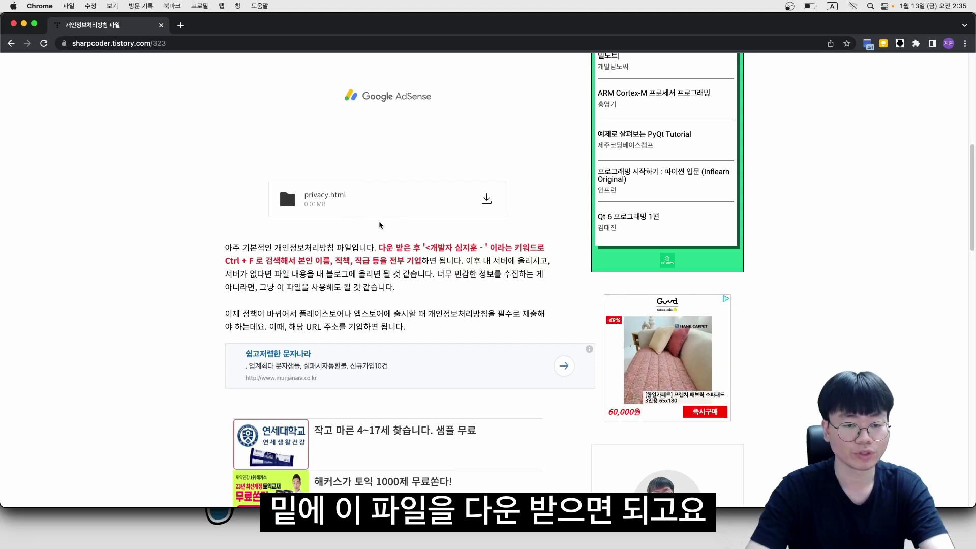
pyautogui.moveTo(426, 248); pyautogui.dragTo(486, 249)
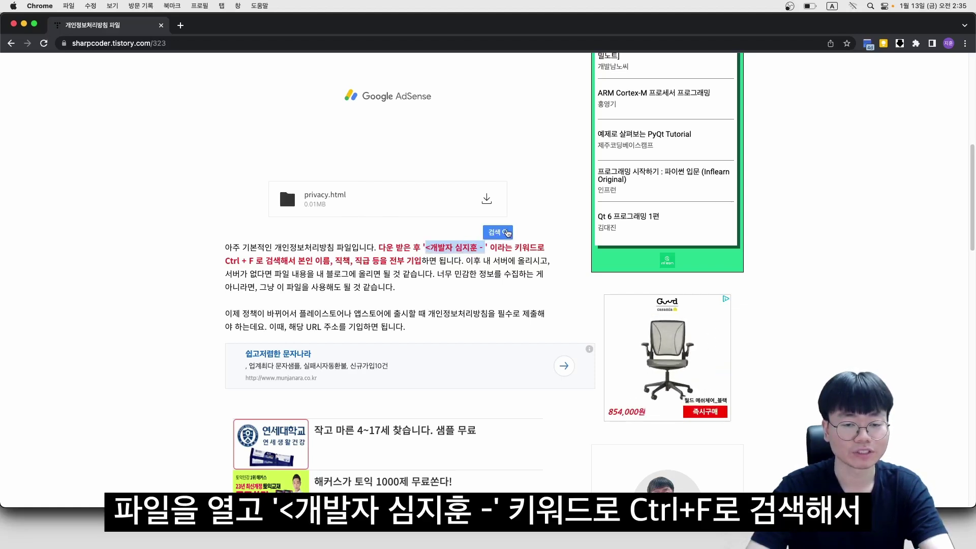
pyautogui.click(523, 227)
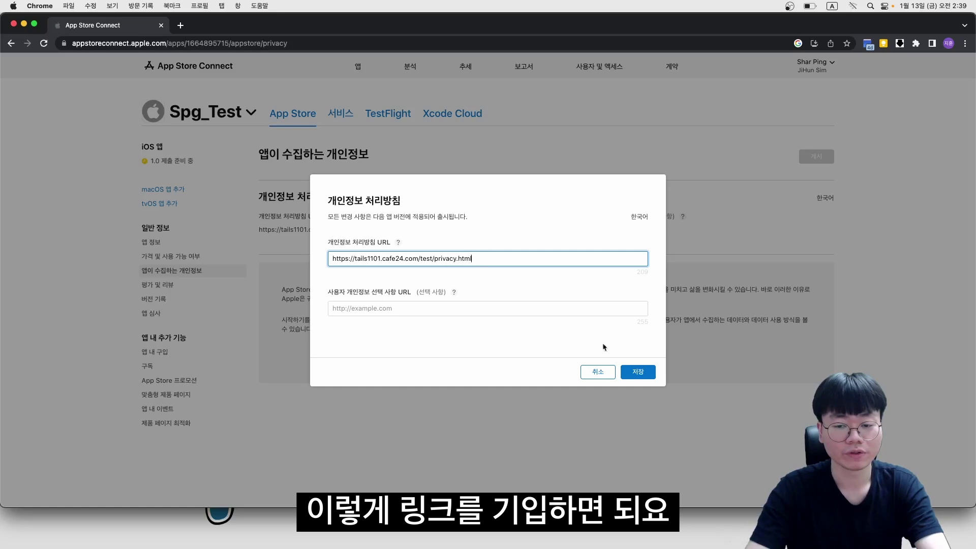
pyautogui.click(644, 374)
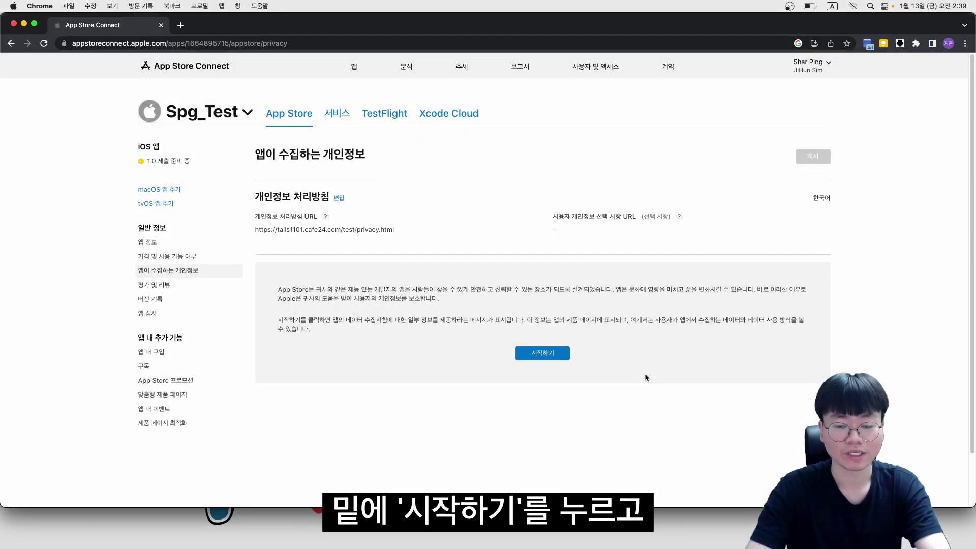
pyautogui.click(542, 354)
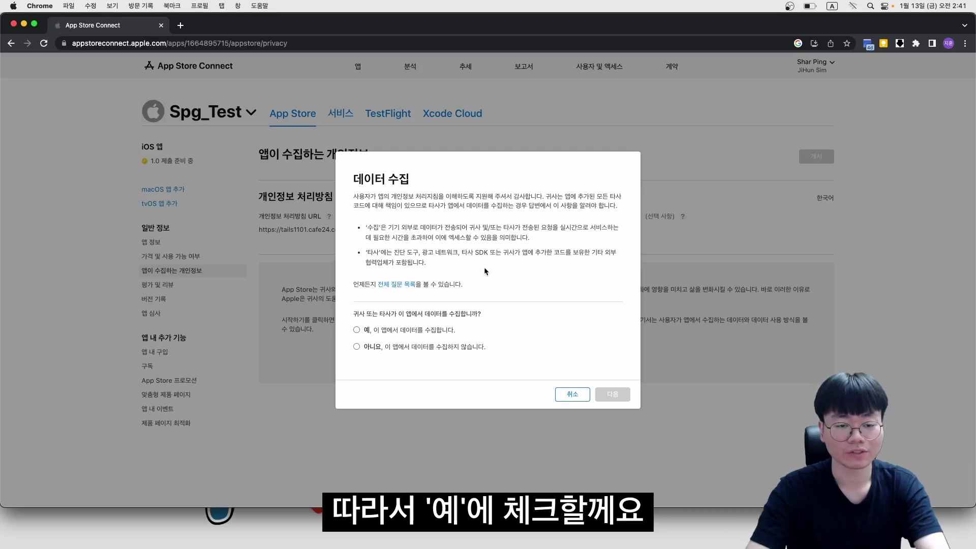
# Declare that the app collects data, with User ID as the only data type
pyautogui.click(420, 330)
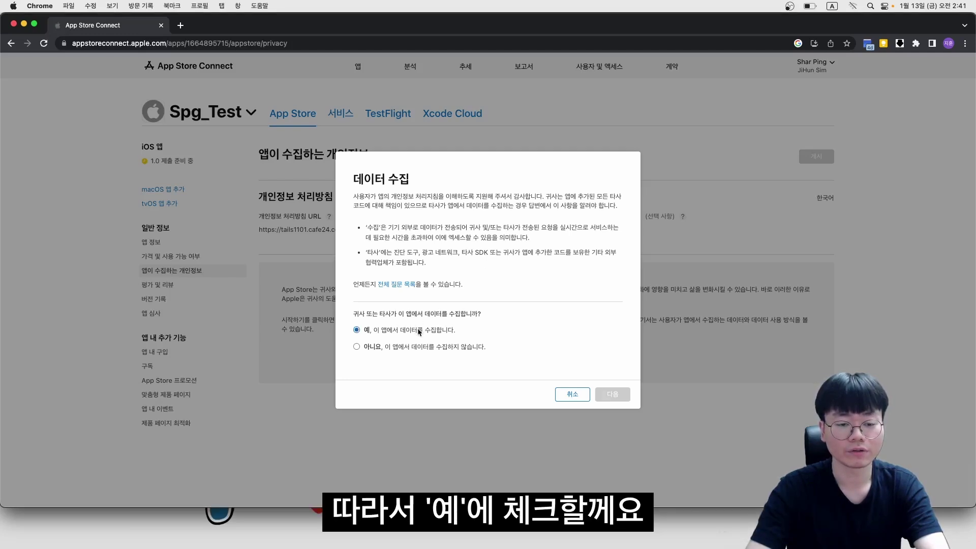
pyautogui.click(612, 400)
pyautogui.click(612, 447)
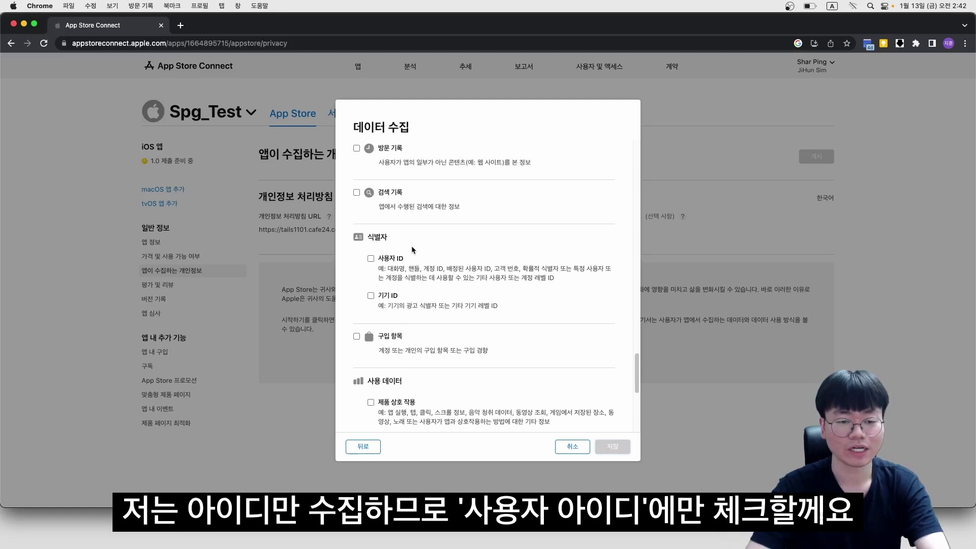
pyautogui.click(394, 259)
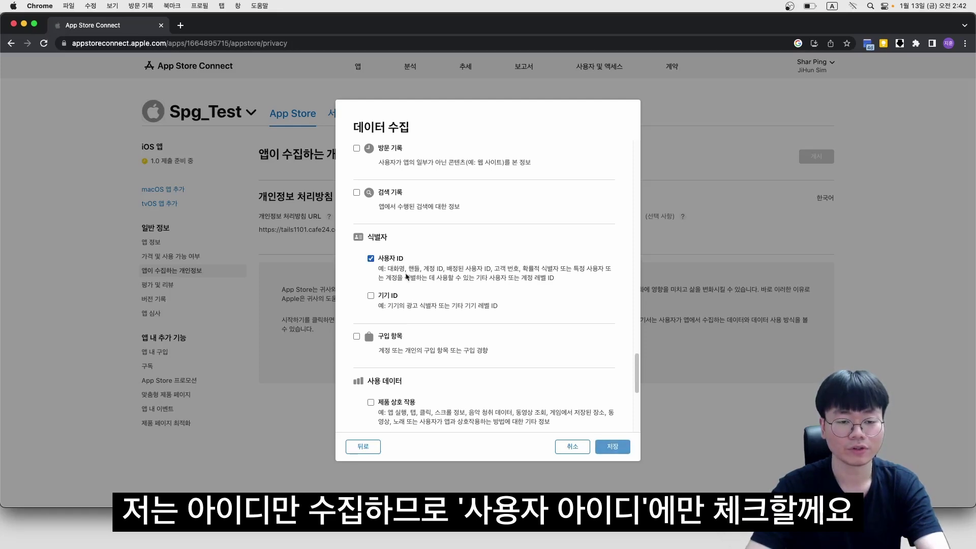
pyautogui.click(612, 446)
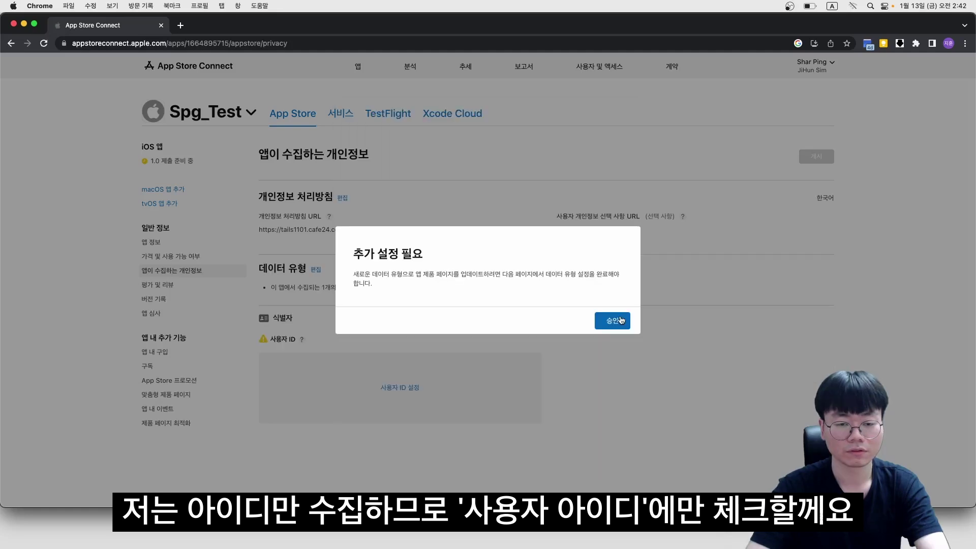
pyautogui.click(622, 321)
# Mark User ID as used for other purposes, not for tracking, and publish the privacy answers
pyautogui.click(399, 386)
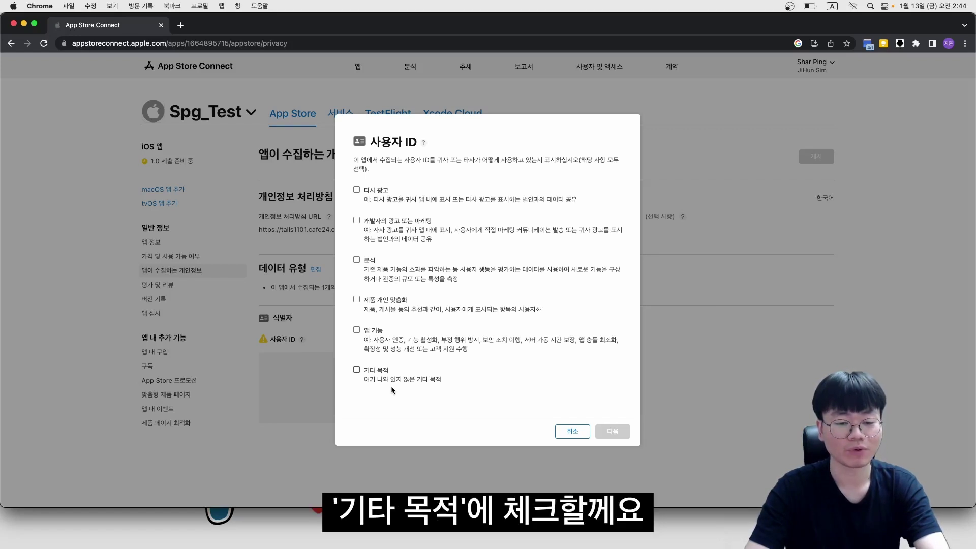
pyautogui.click(356, 370)
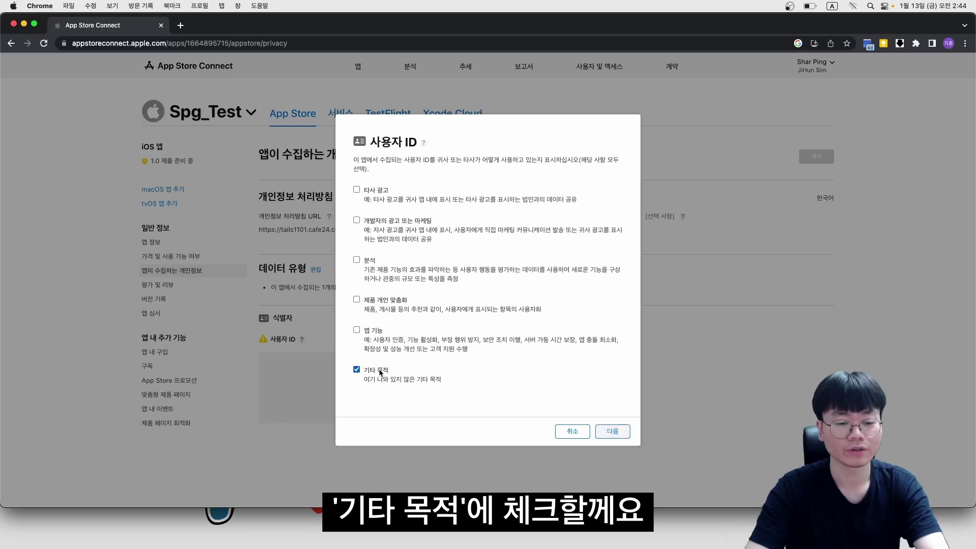
pyautogui.click(613, 431)
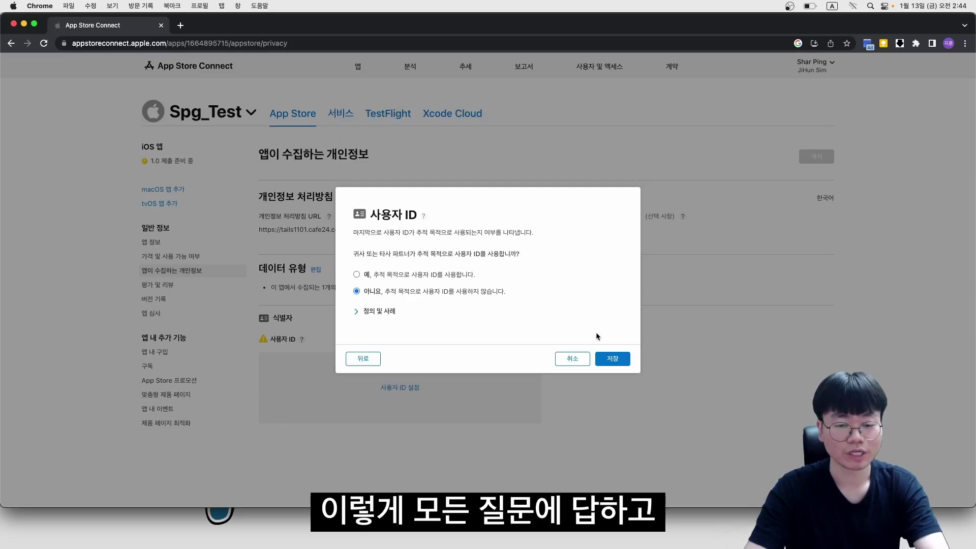
pyautogui.click(609, 359)
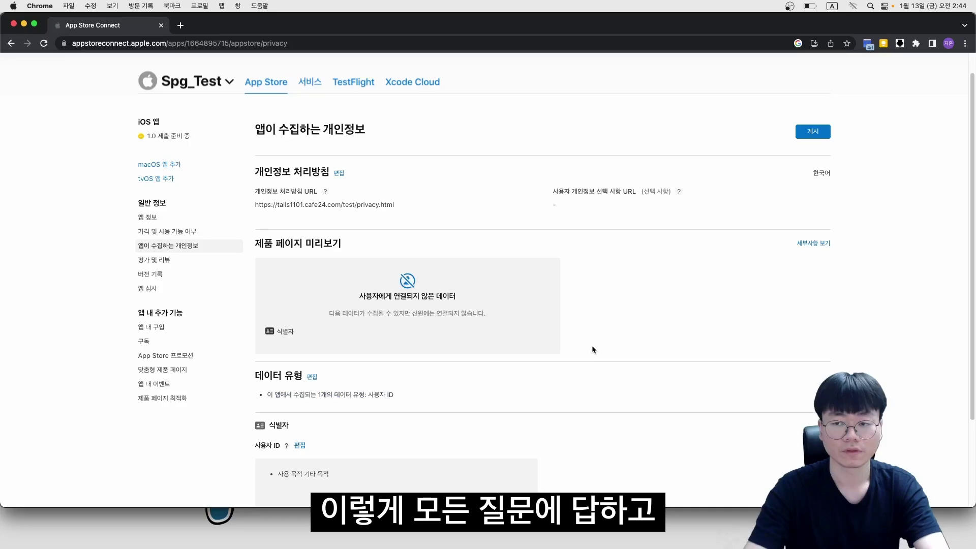
pyautogui.click(814, 132)
pyautogui.click(637, 319)
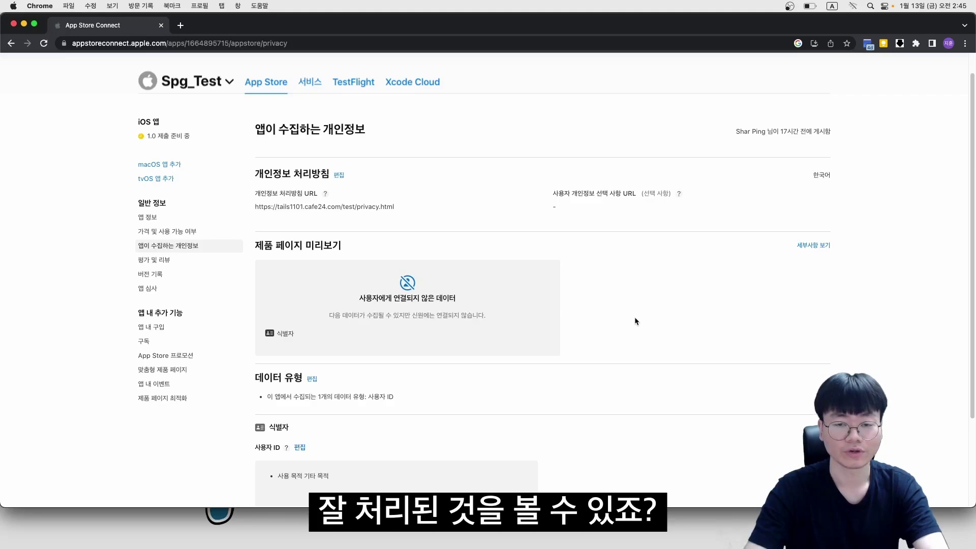
pyautogui.scroll(1, 620, 315)
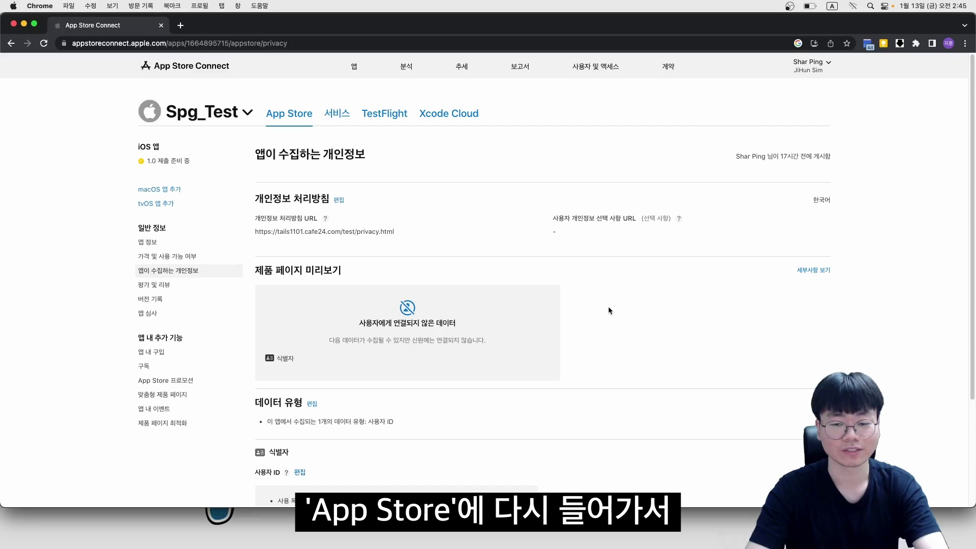
# Add iOS app version 1.0 to review and submit it to App Review
pyautogui.click(286, 112)
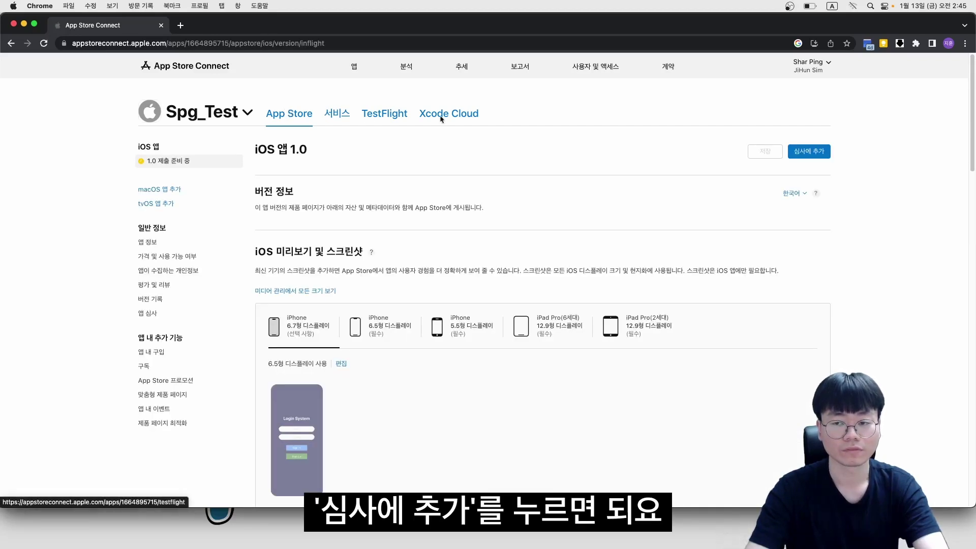
pyautogui.click(797, 150)
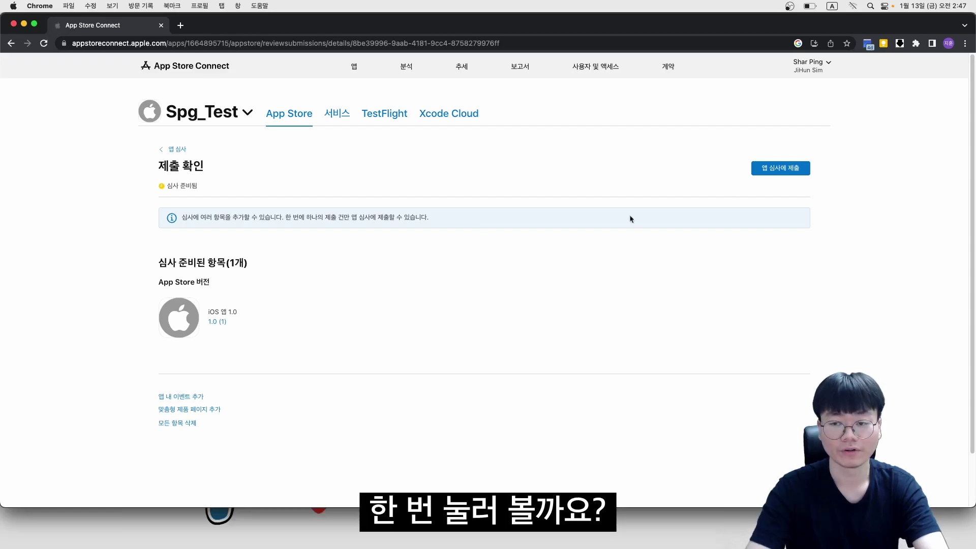
pyautogui.click(787, 168)
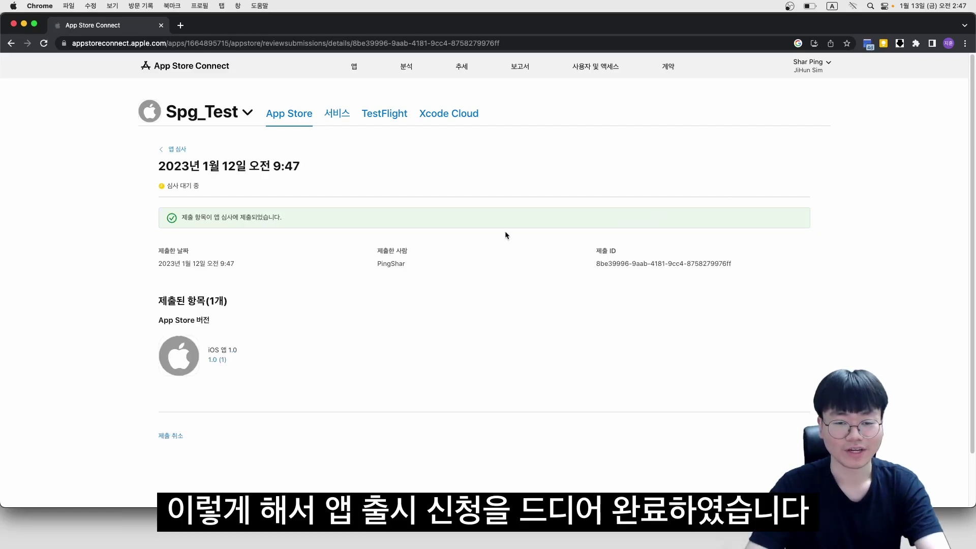